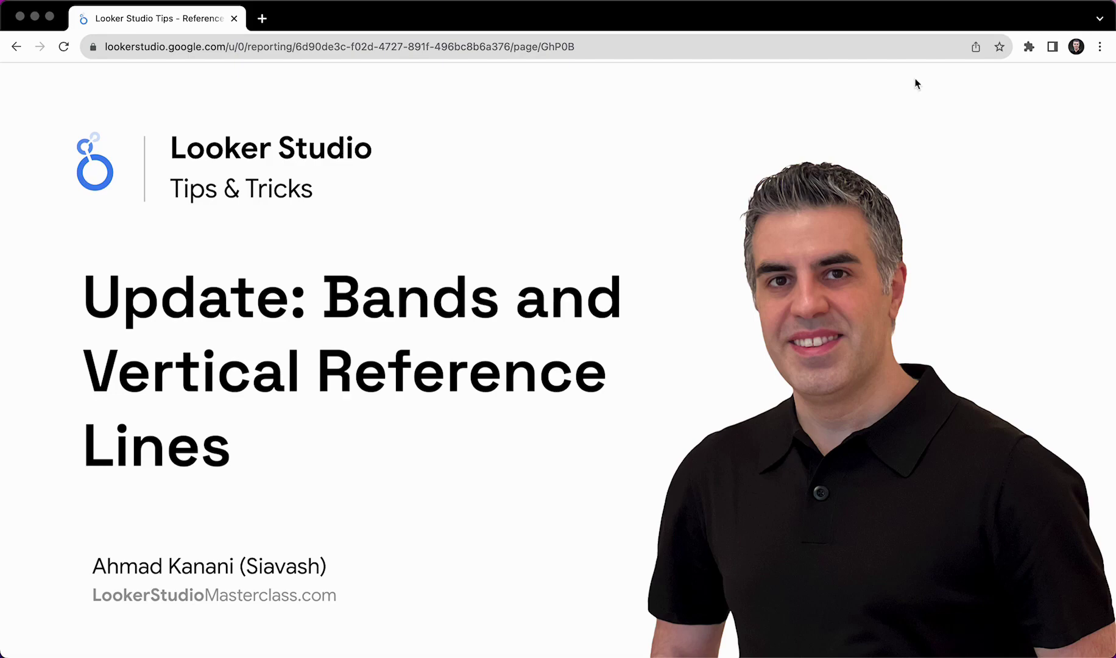
Step: Go to page 2 of the report and close the 'Let's get started' panel
{"action": "left_click", "coordinate": [968, 88]}
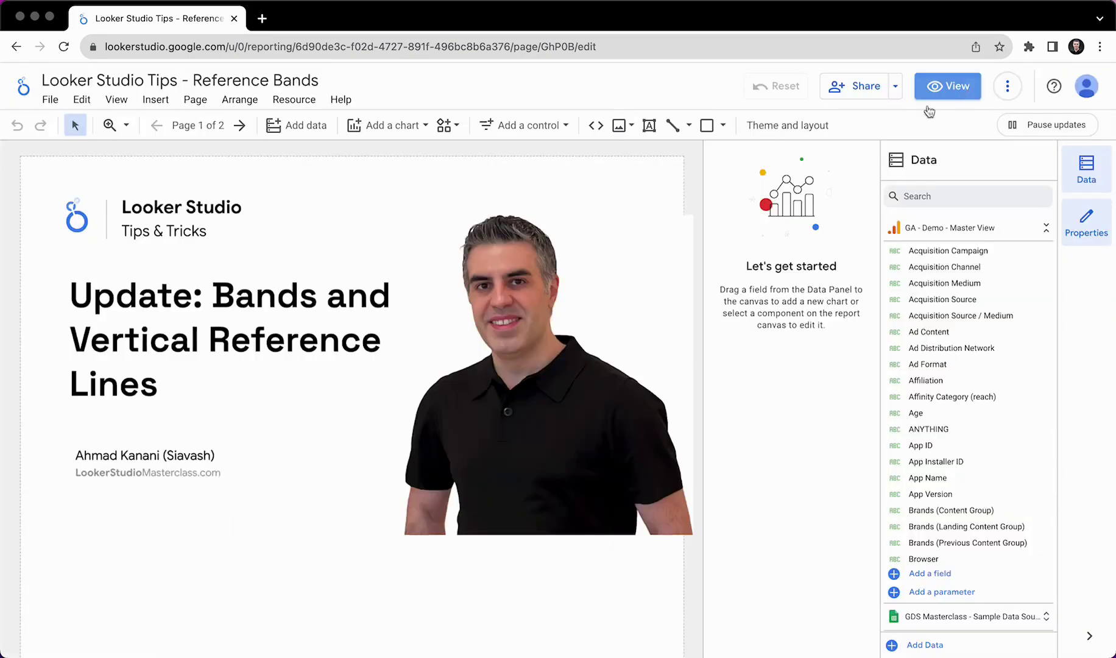
{"action": "left_click", "coordinate": [240, 126]}
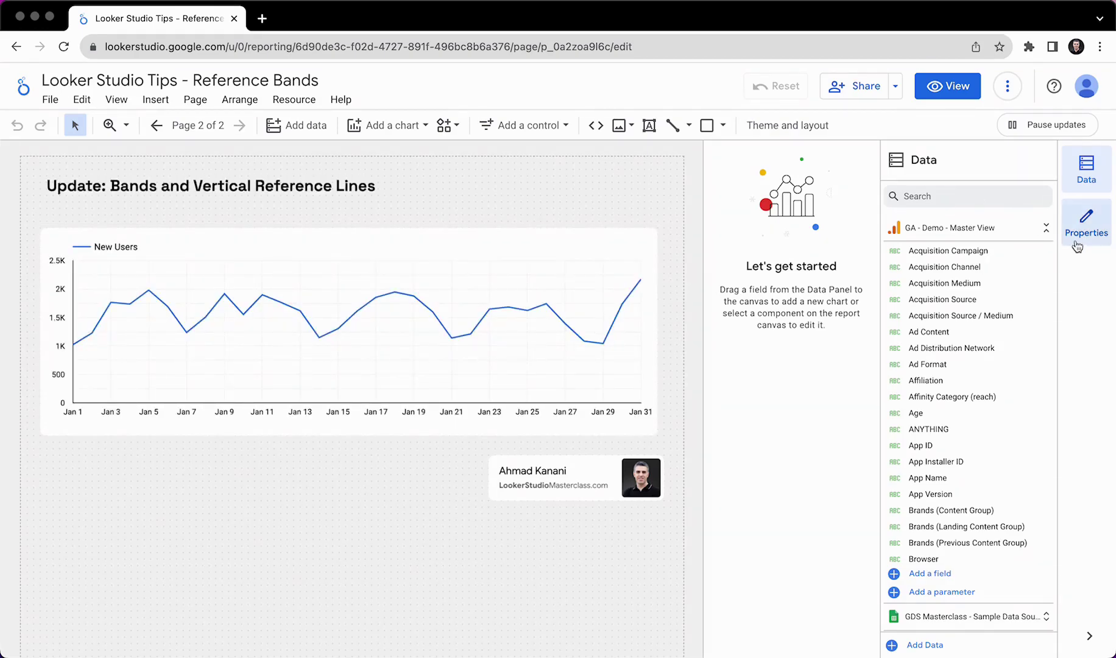
{"action": "left_click", "coordinate": [1088, 234]}
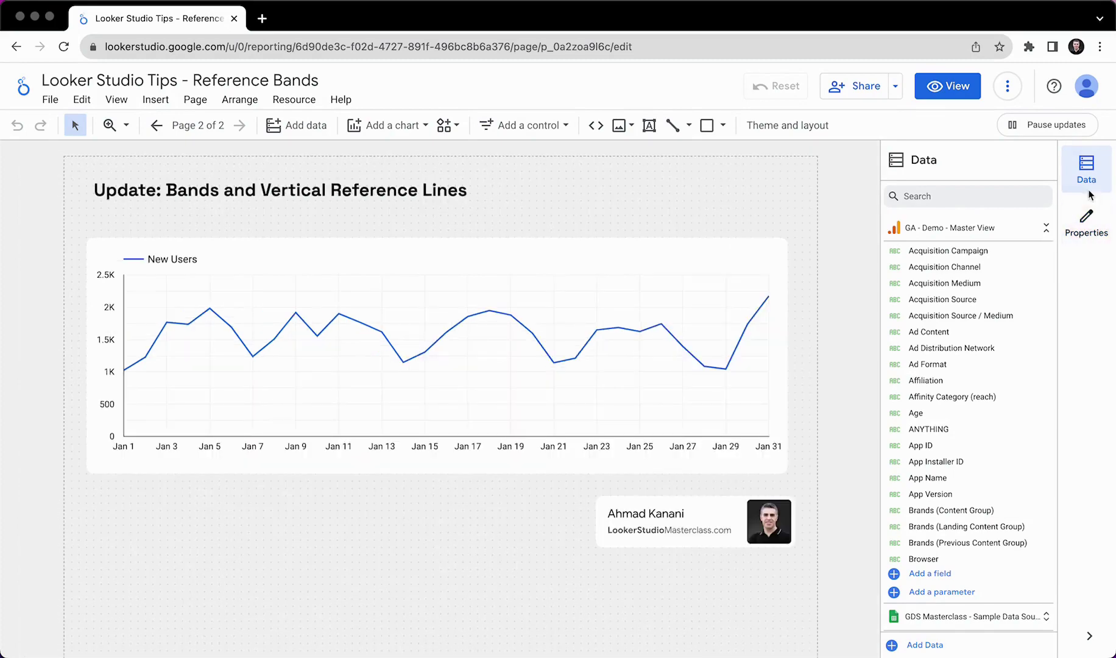
Step: Collapse the Data panel and select the New Users line chart
{"action": "left_click", "coordinate": [1087, 179]}
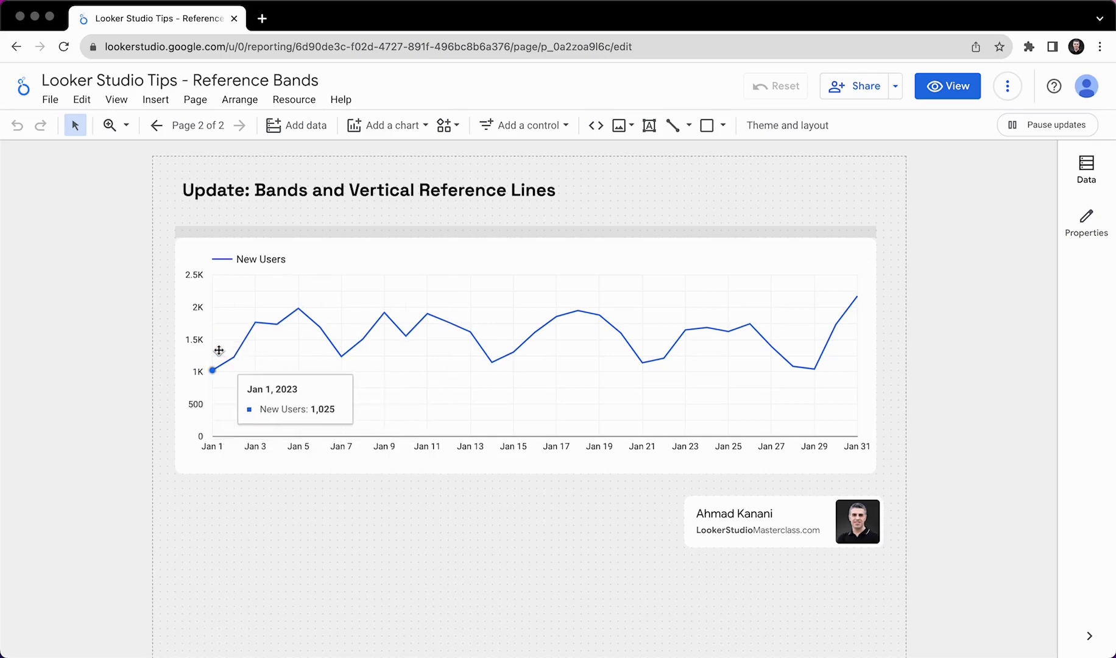
{"action": "left_click", "coordinate": [515, 316]}
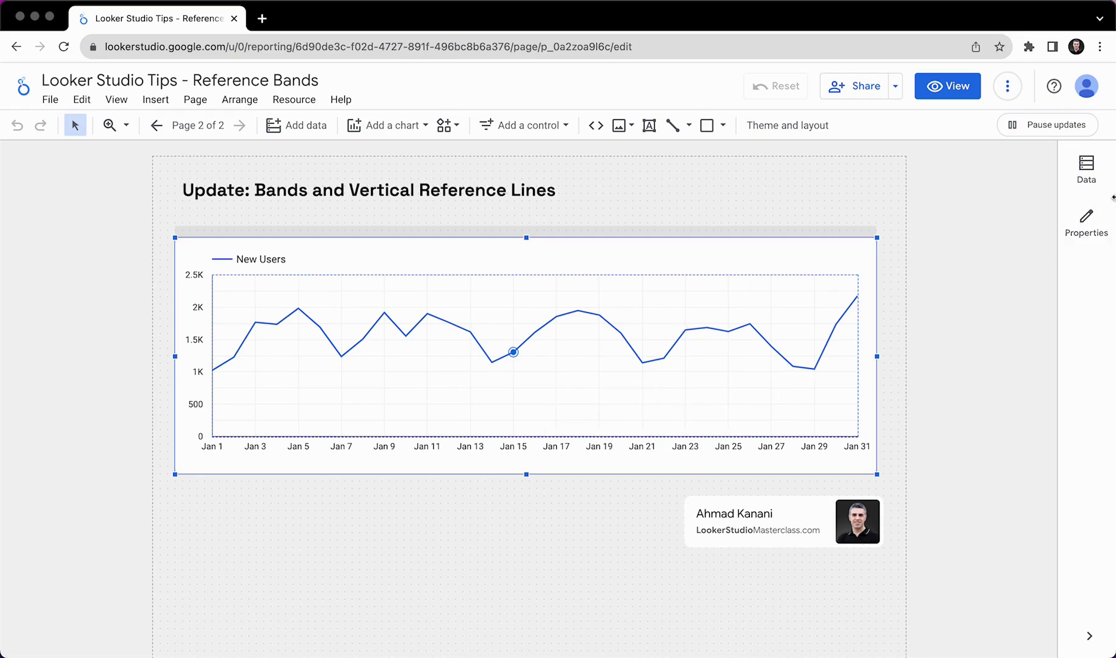
Step: Show the New Users chart's Style properties down to the Reference Lines section
{"action": "left_click", "coordinate": [1086, 224]}
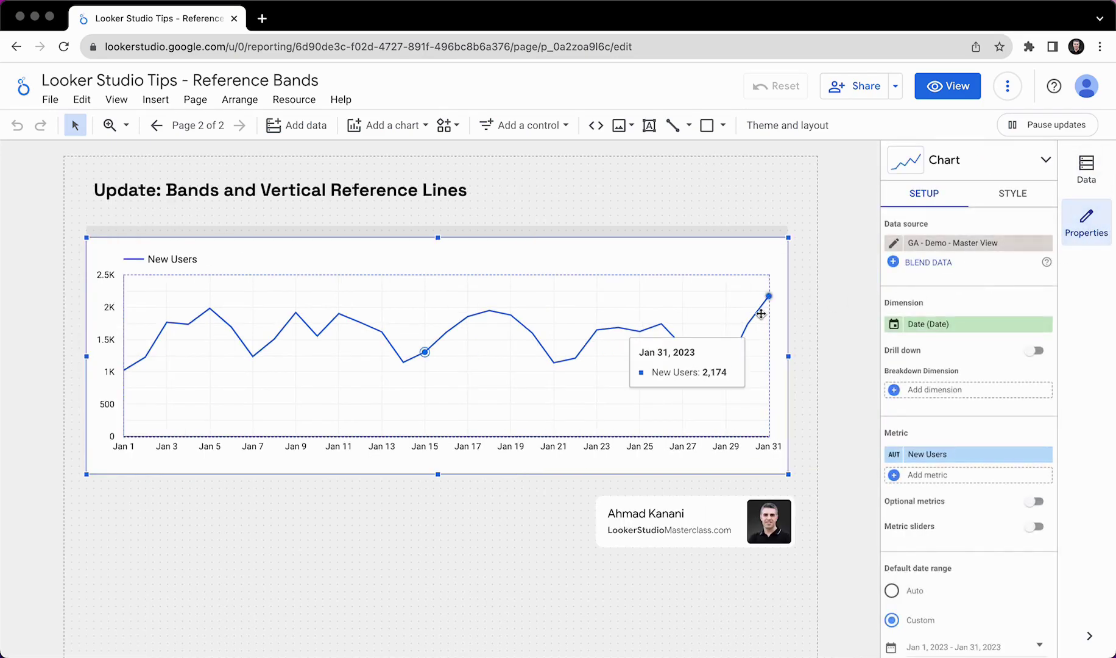
{"action": "left_click", "coordinate": [1027, 194]}
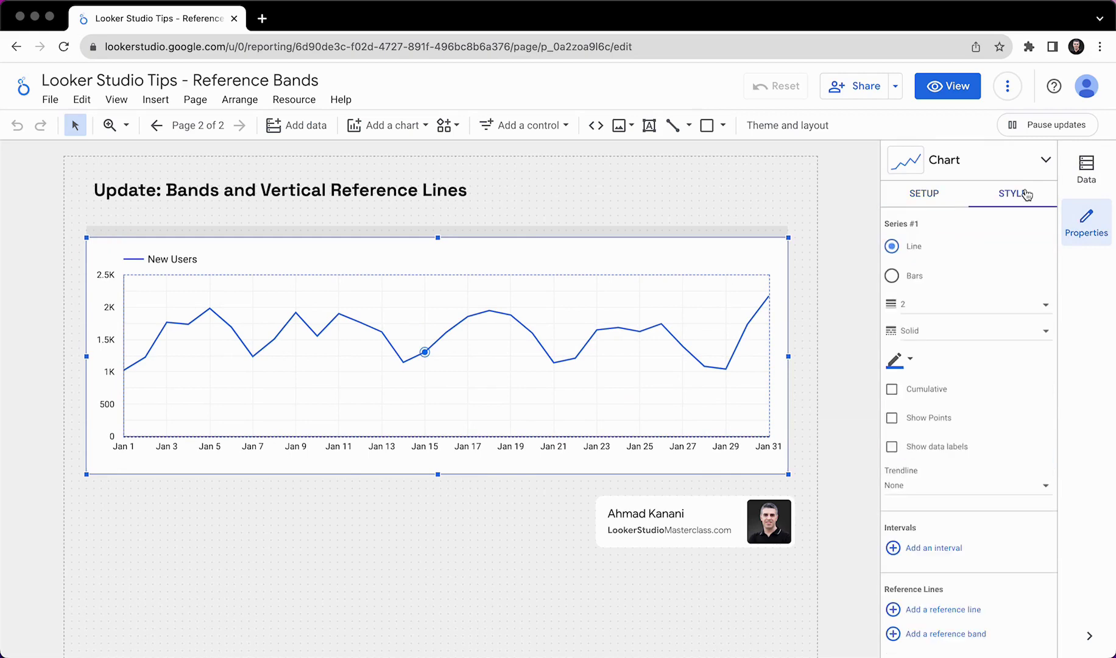
{"action": "scroll", "coordinate": [993, 402], "scroll_direction": "down", "scroll_amount": 5}
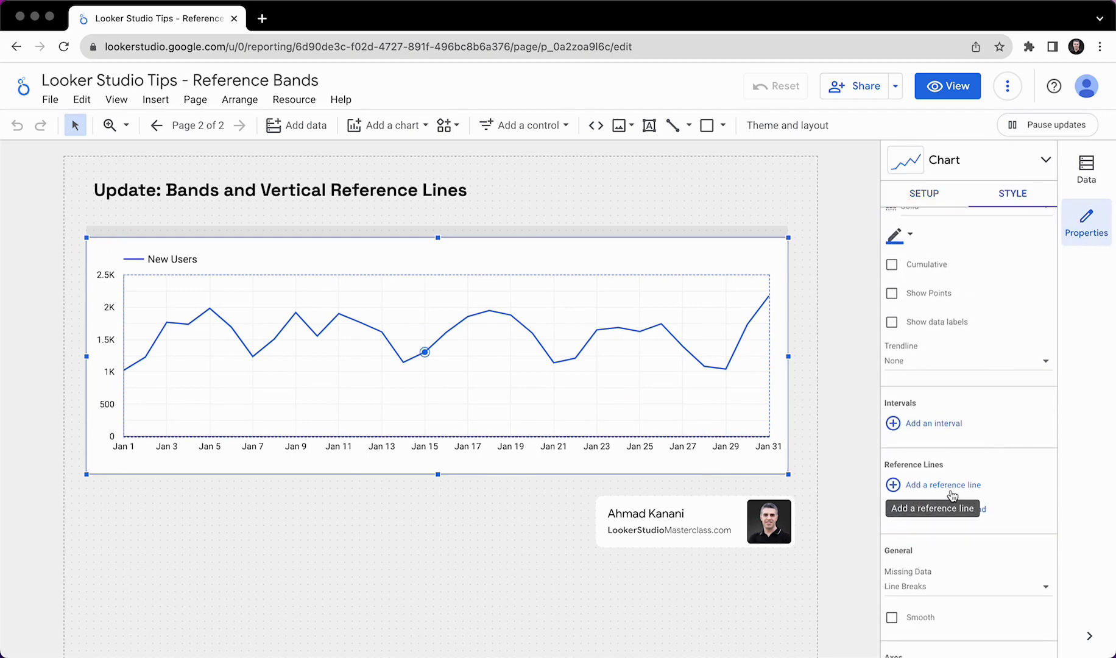
{"action": "left_click", "coordinate": [951, 493]}
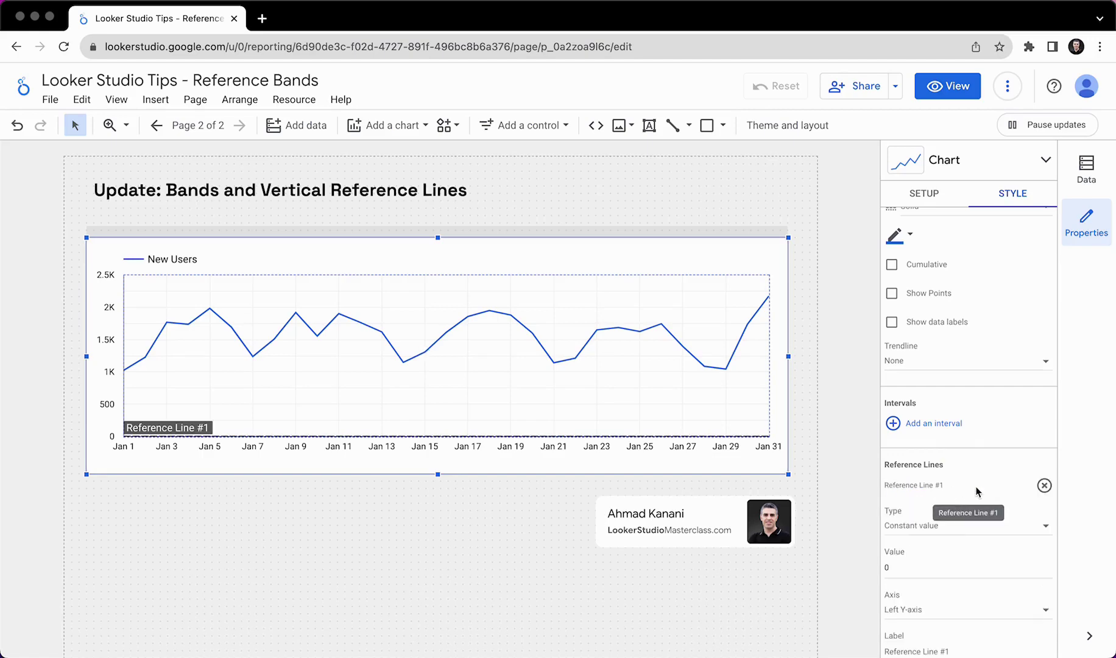
{"action": "scroll", "coordinate": [975, 491], "scroll_direction": "down", "scroll_amount": 2}
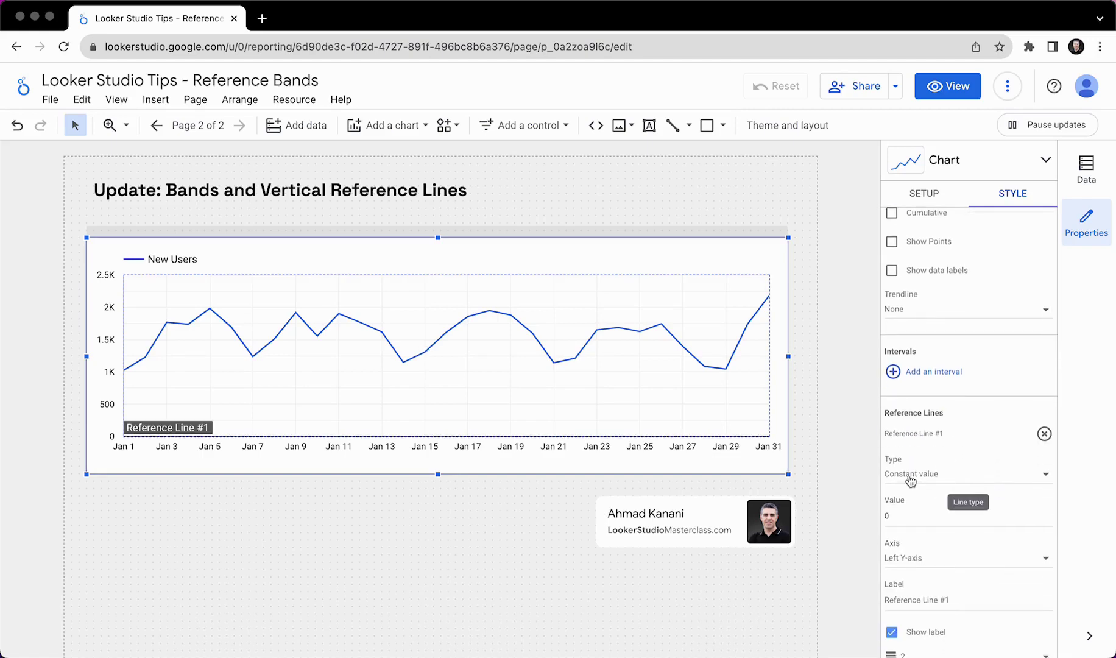
{"action": "mouse_move", "coordinate": [139, 384]}
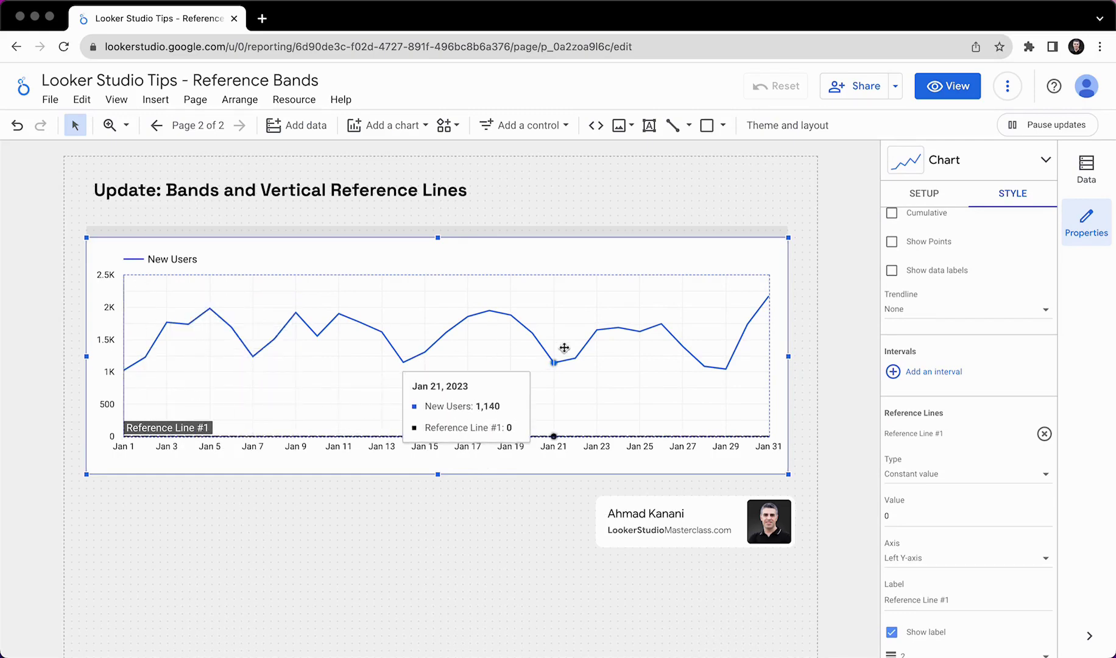
{"action": "left_click", "coordinate": [906, 520]}
{"action": "key", "text": "super+m"}
{"action": "type", "text": "2000"}
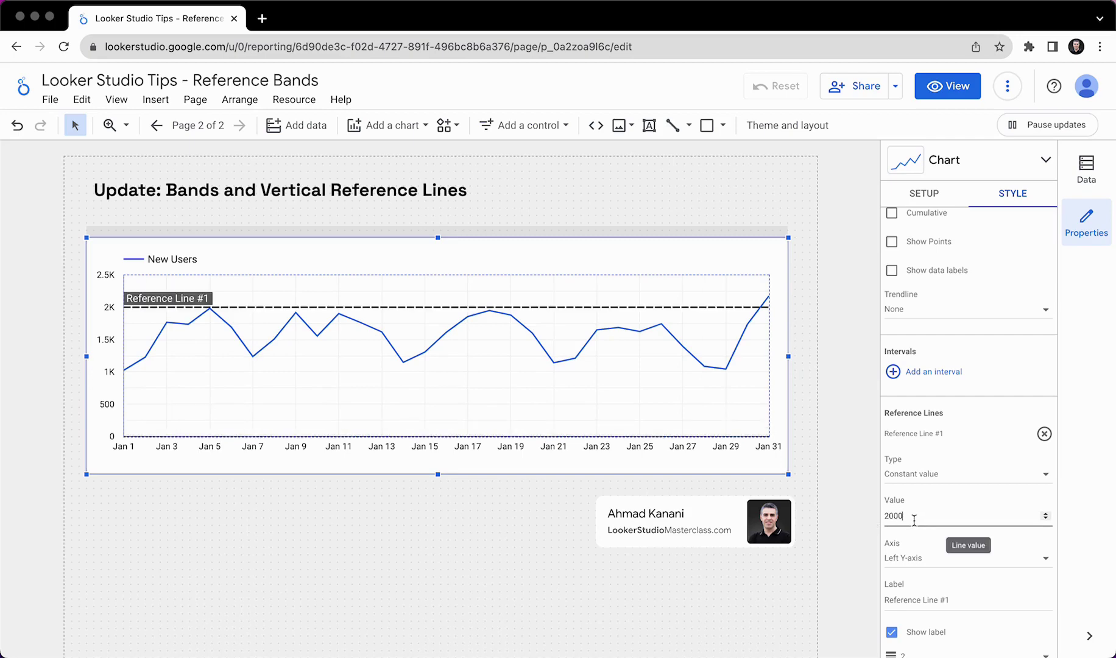
{"action": "mouse_move", "coordinate": [765, 316]}
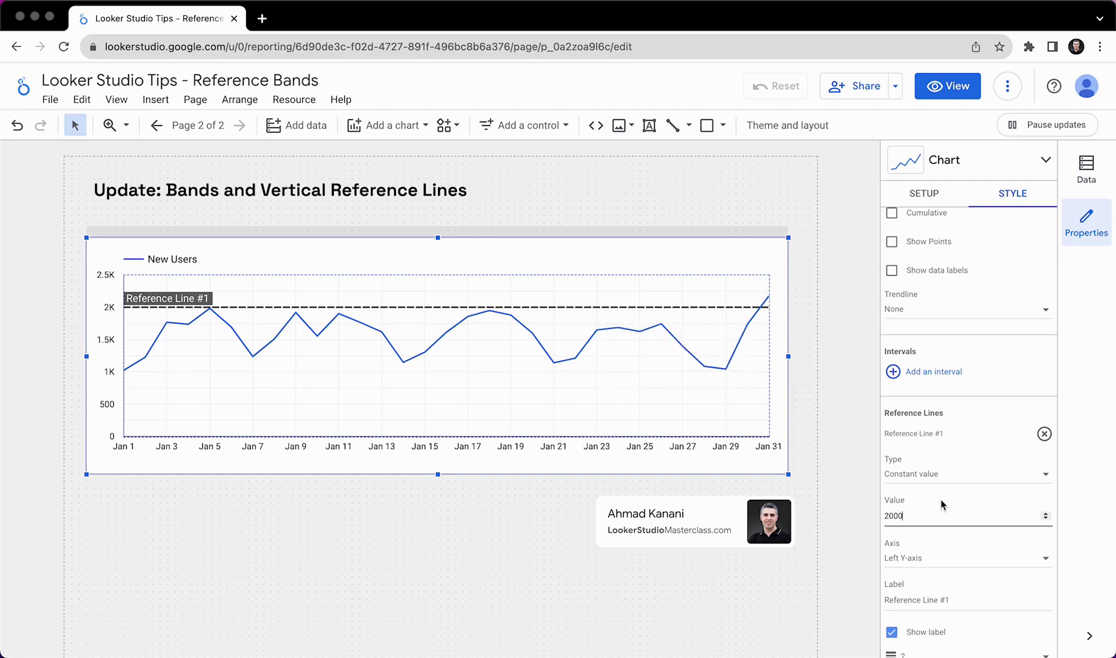
{"action": "double_click", "coordinate": [910, 519]}
{"action": "type", "text": "3"}
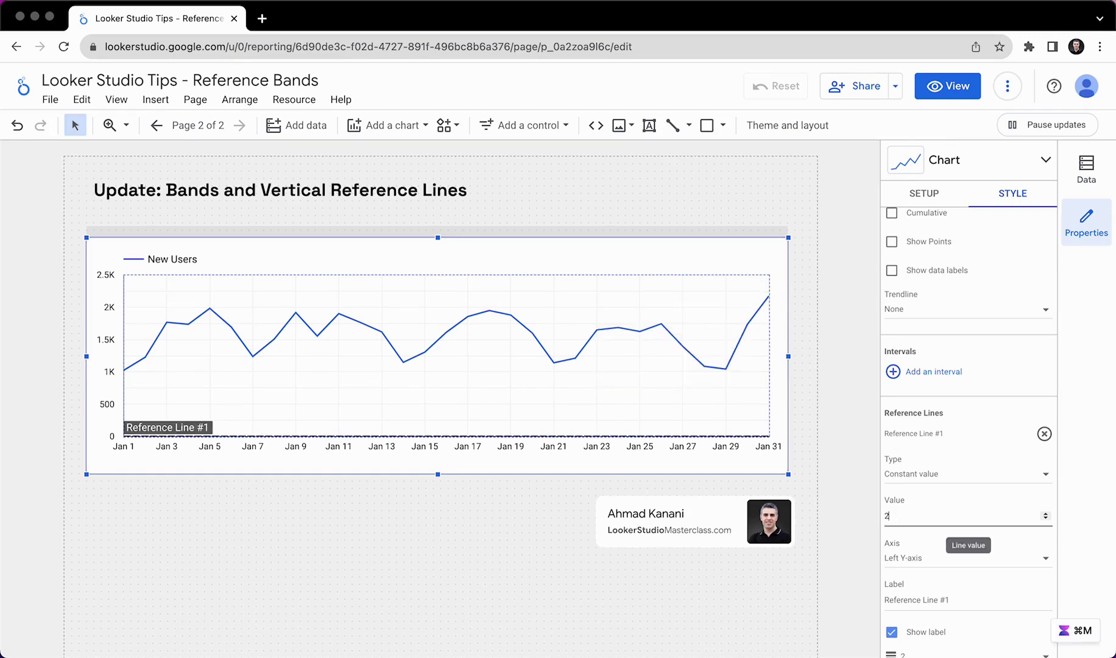
Step: Base Reference Line #1 on the New Users metric with the Max calculation, at 2,174
{"action": "left_click", "coordinate": [923, 481]}
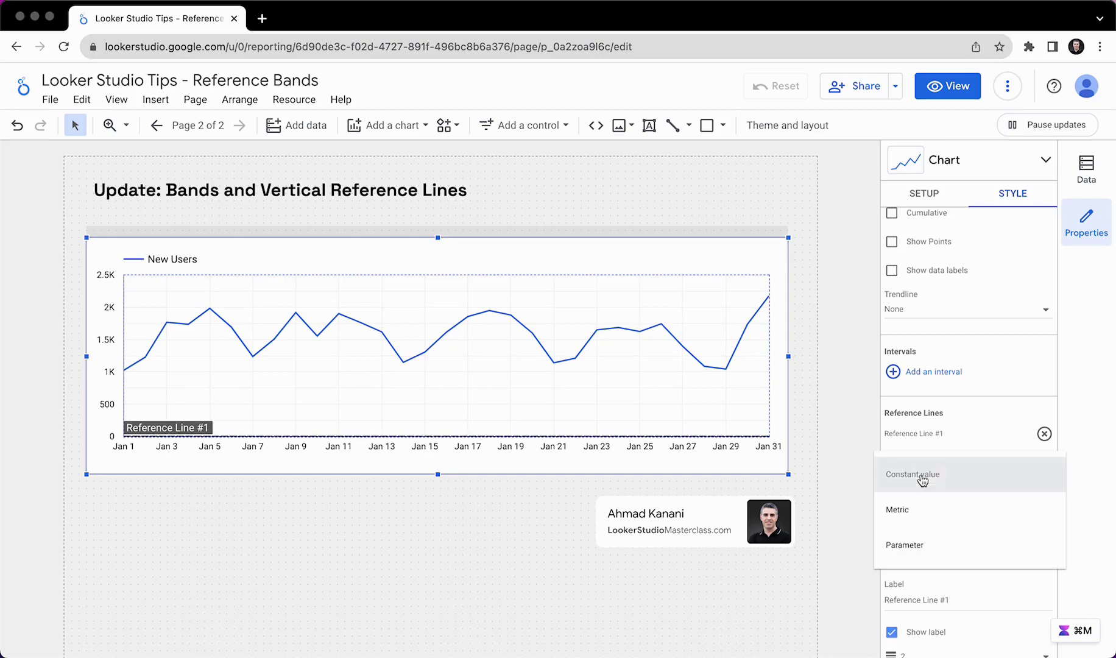
{"action": "left_click", "coordinate": [921, 510]}
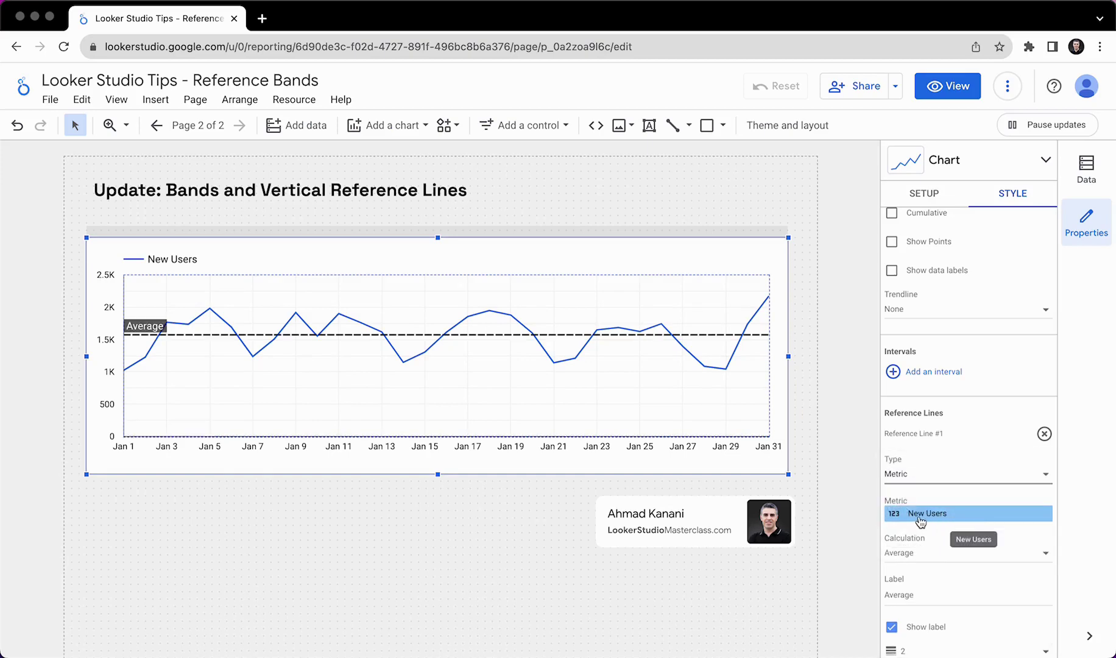
{"action": "left_click", "coordinate": [911, 557]}
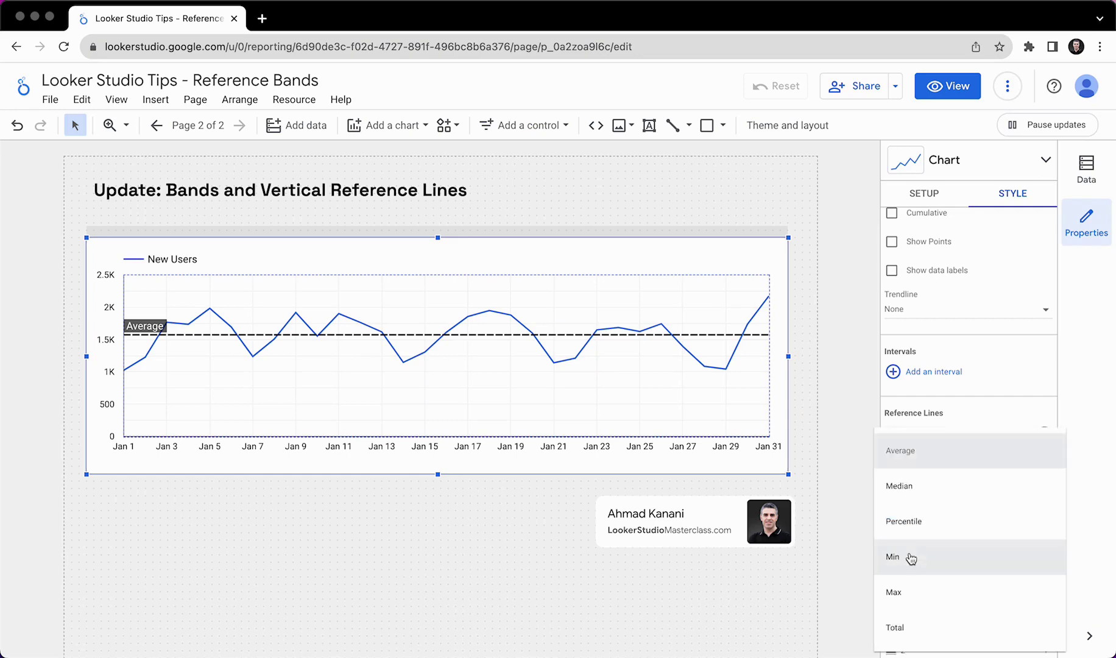
{"action": "left_click", "coordinate": [910, 557]}
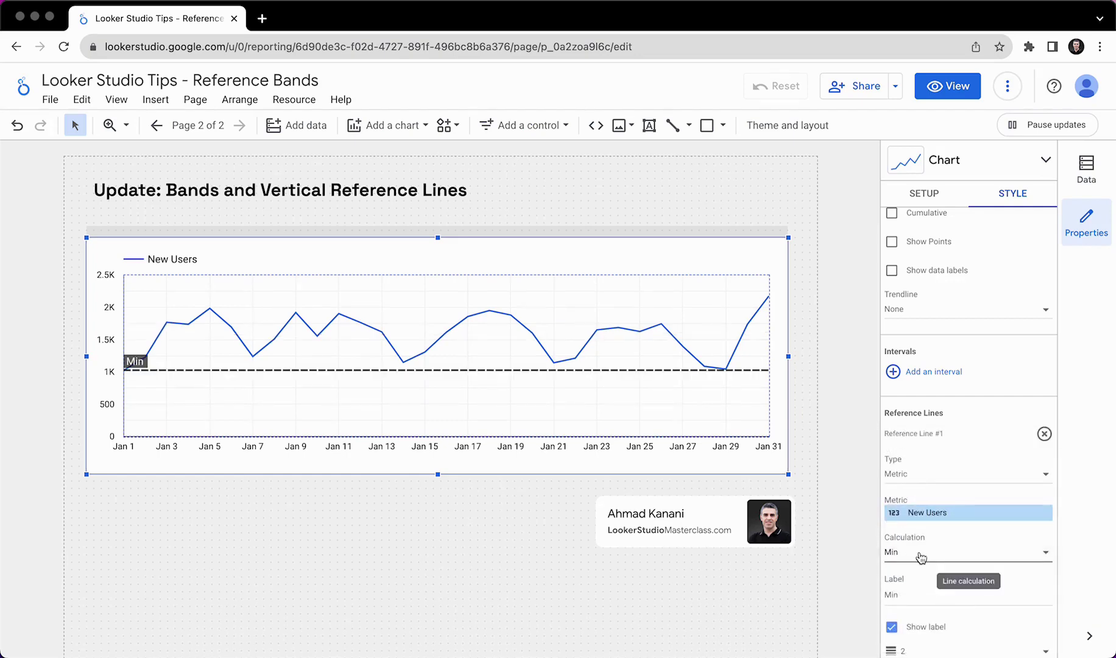
{"action": "left_click", "coordinate": [917, 562]}
{"action": "left_click", "coordinate": [904, 588]}
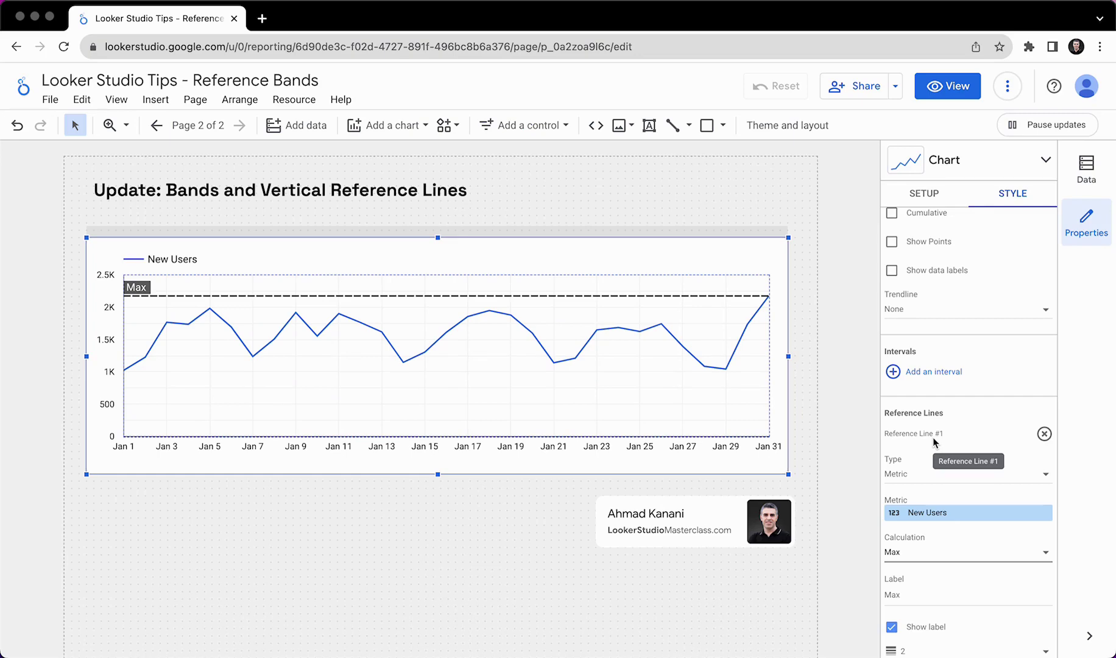
Step: Delete the Max reference line and add a fresh reference line, ready to set its axis
{"action": "left_click", "coordinate": [1044, 434]}
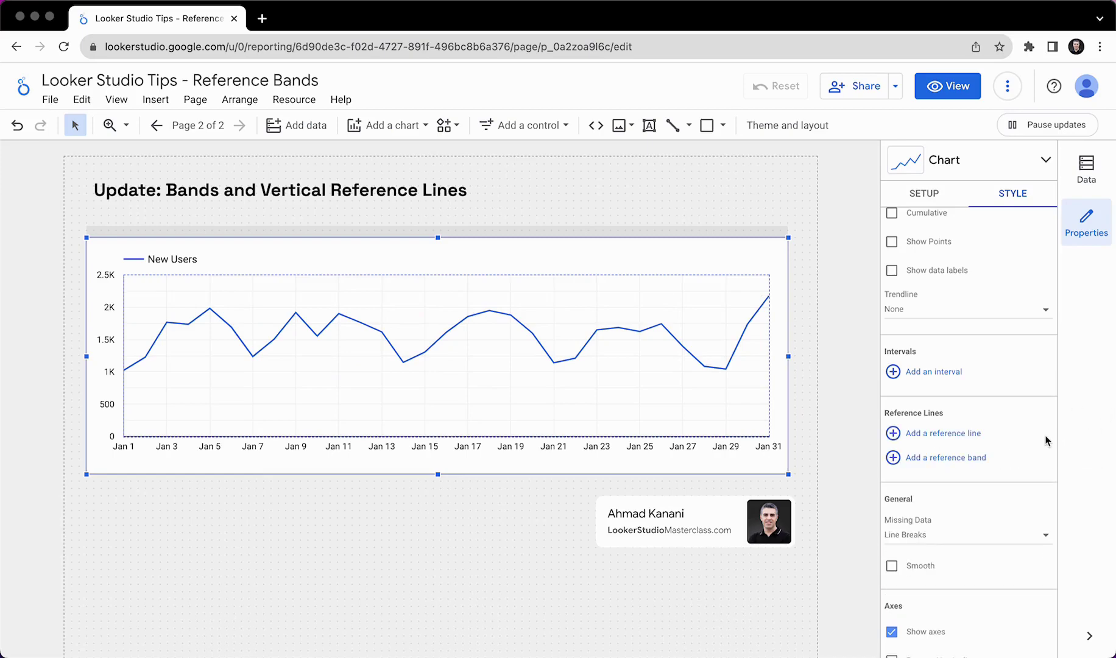
{"action": "left_click", "coordinate": [958, 435]}
{"action": "scroll", "coordinate": [977, 456], "scroll_direction": "down", "scroll_amount": 2}
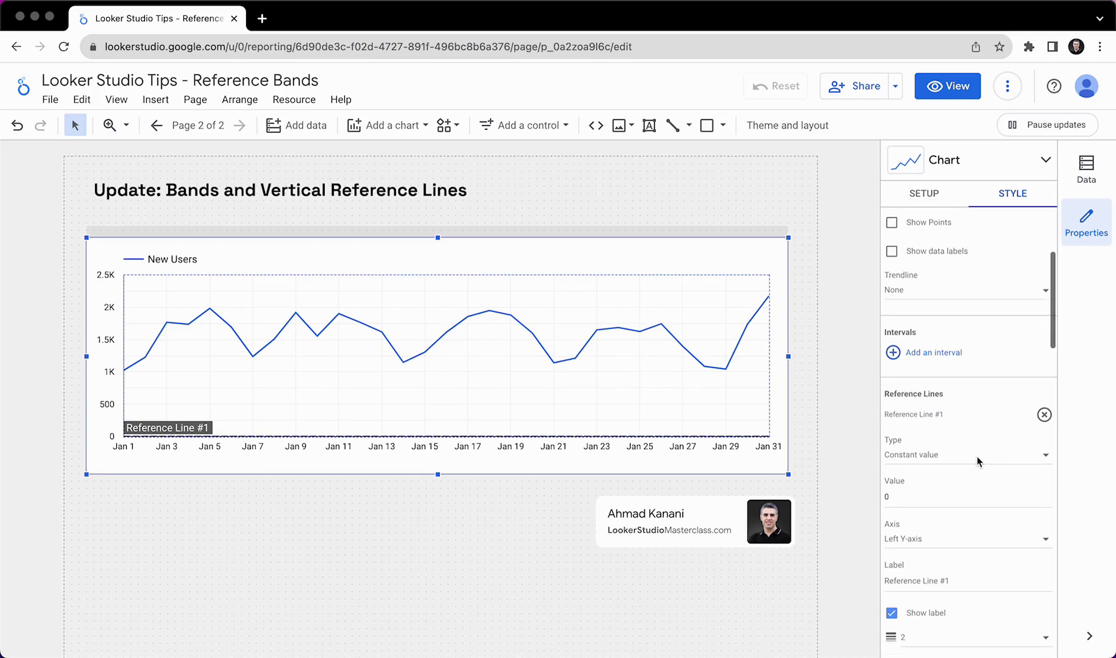
{"action": "scroll", "coordinate": [976, 455], "scroll_direction": "down", "scroll_amount": 2}
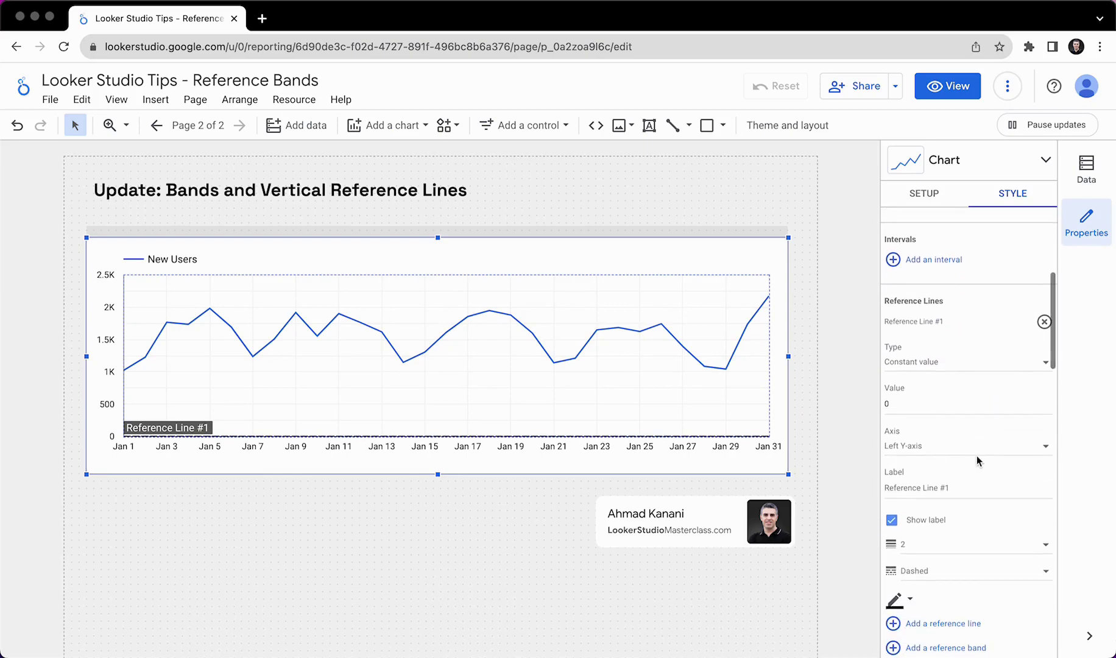
{"action": "scroll", "coordinate": [976, 456], "scroll_direction": "down", "scroll_amount": 2}
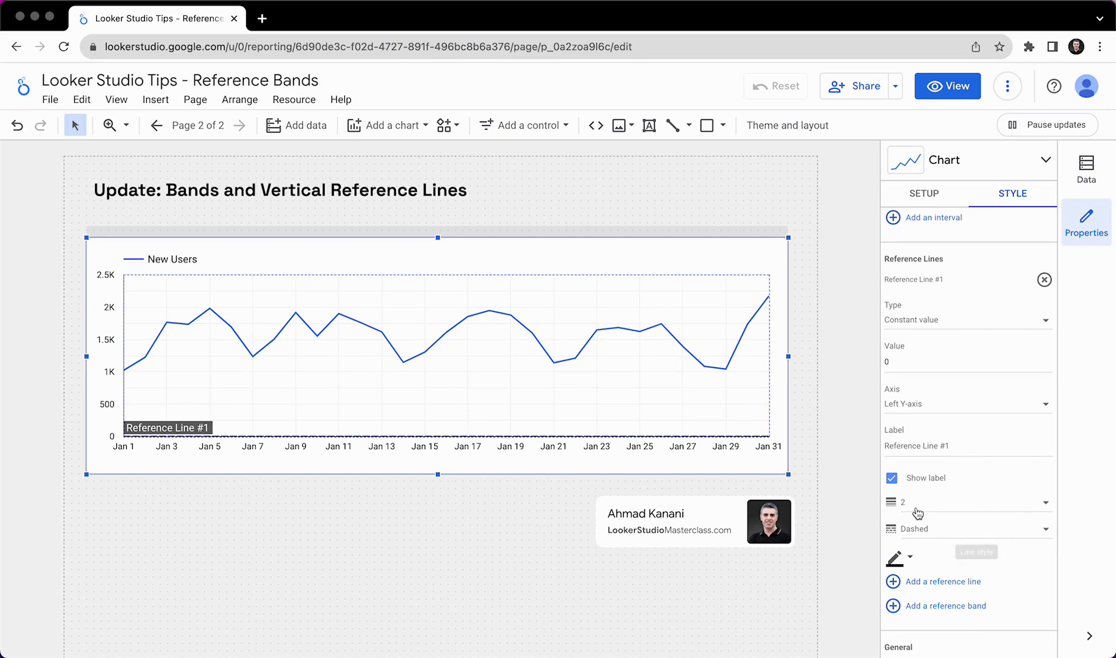
{"action": "scroll", "coordinate": [932, 475], "scroll_direction": "up", "scroll_amount": 1}
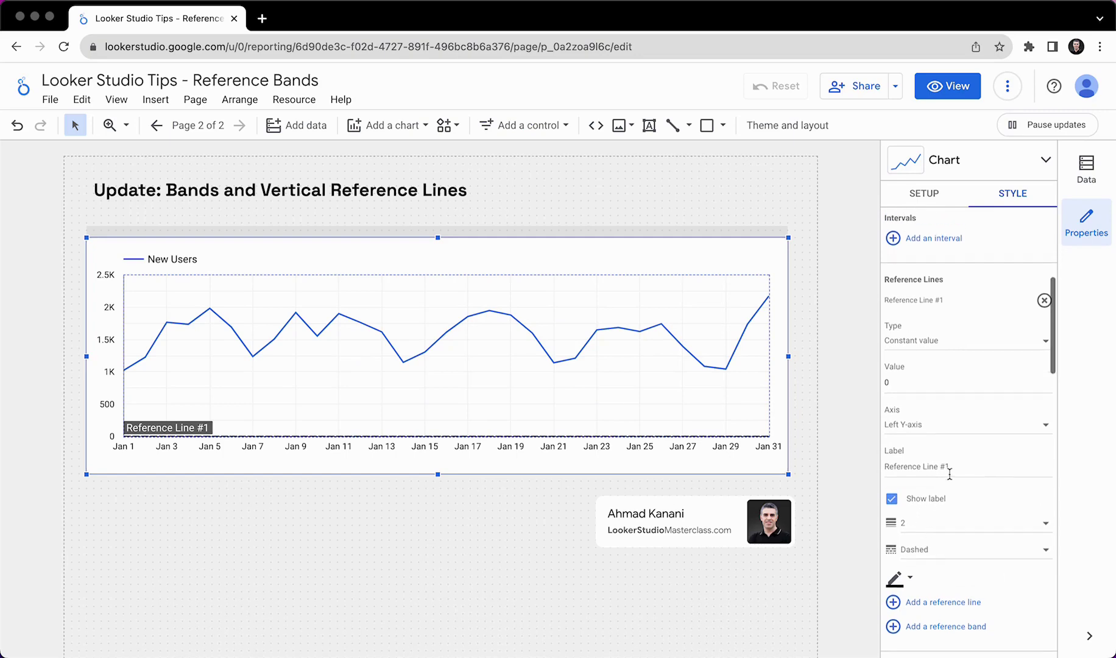
{"action": "left_click", "coordinate": [959, 427]}
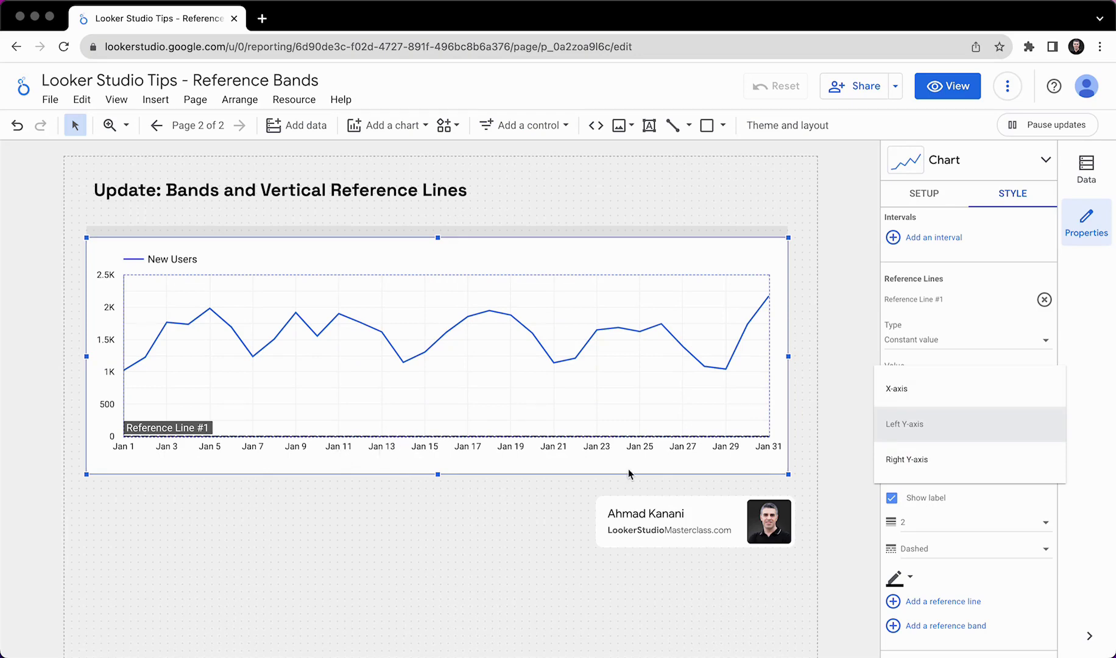
{"action": "left_click", "coordinate": [934, 393]}
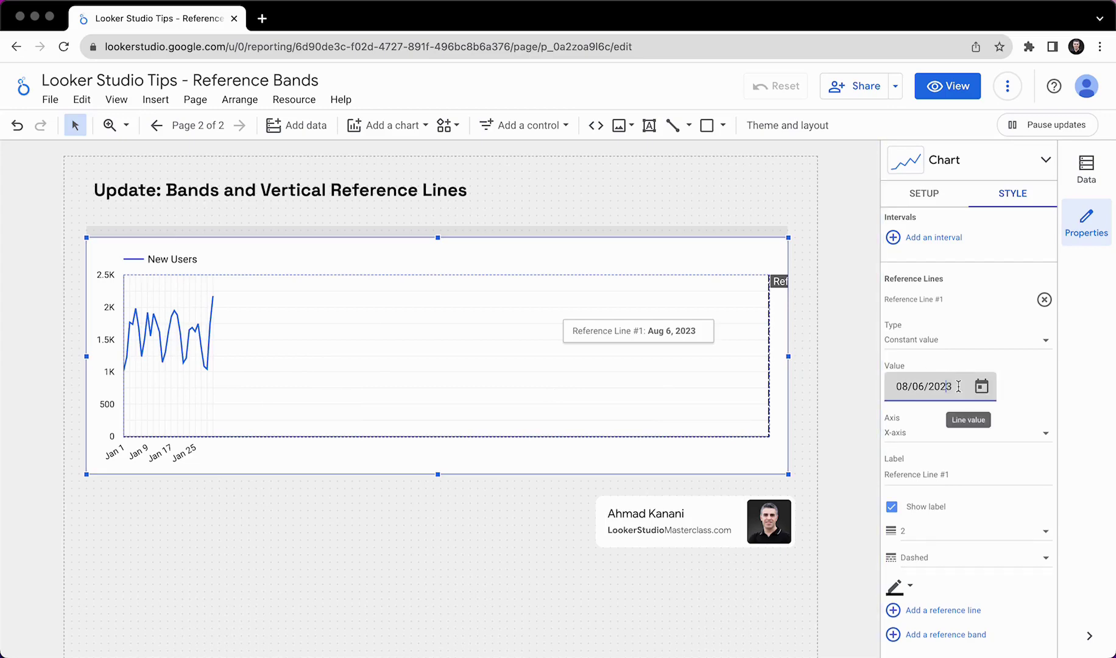
Step: Set the vertical reference line's date value to 01/14/2023
{"action": "left_click", "coordinate": [982, 390]}
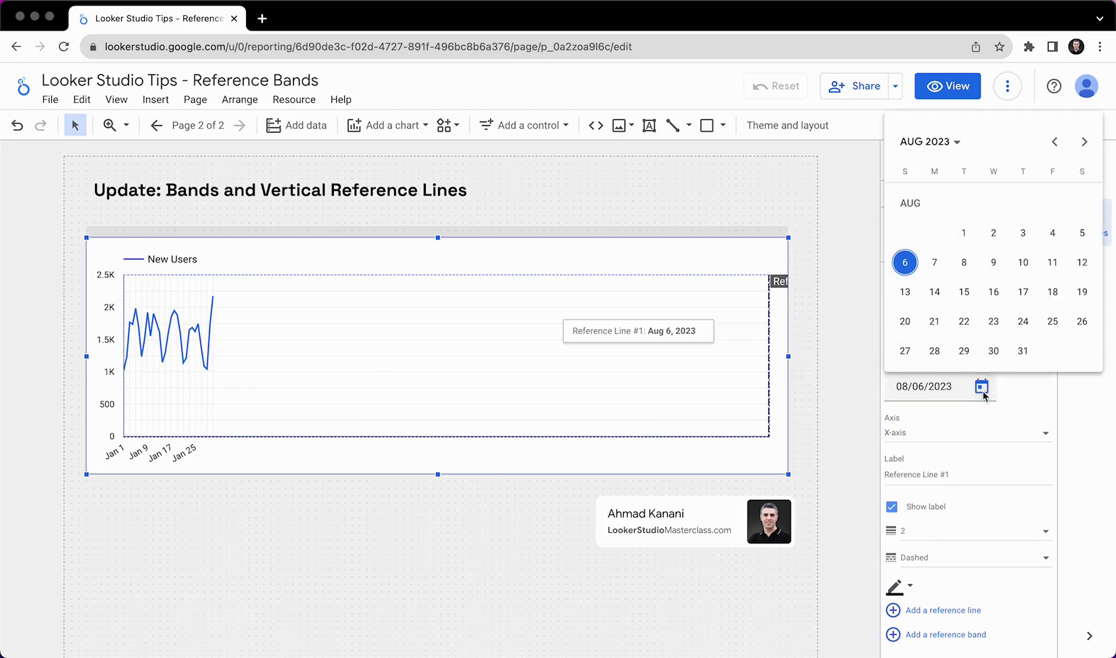
{"action": "left_click", "coordinate": [948, 145]}
{"action": "left_click", "coordinate": [1063, 220]}
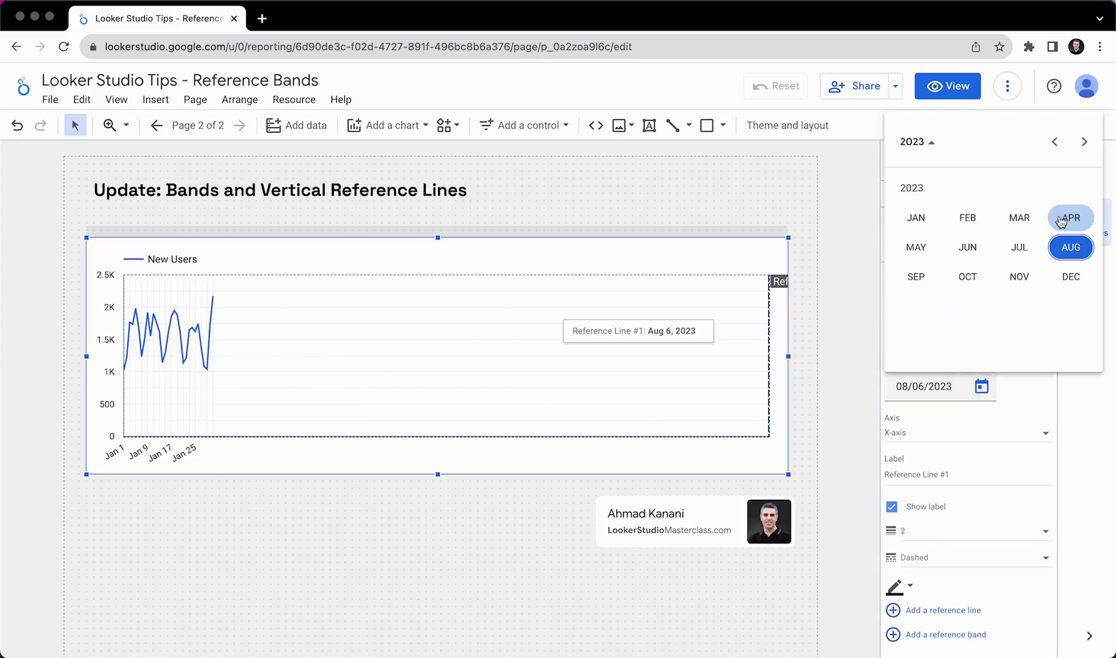
{"action": "left_click", "coordinate": [929, 229]}
{"action": "left_click", "coordinate": [963, 262]}
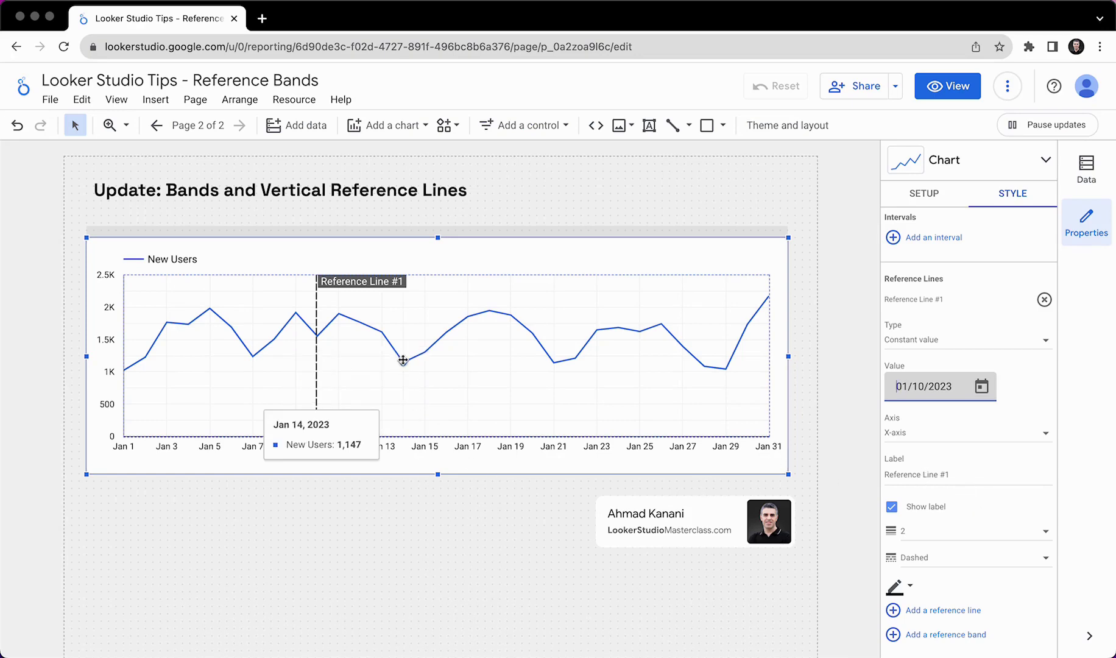
{"action": "left_click", "coordinate": [981, 386]}
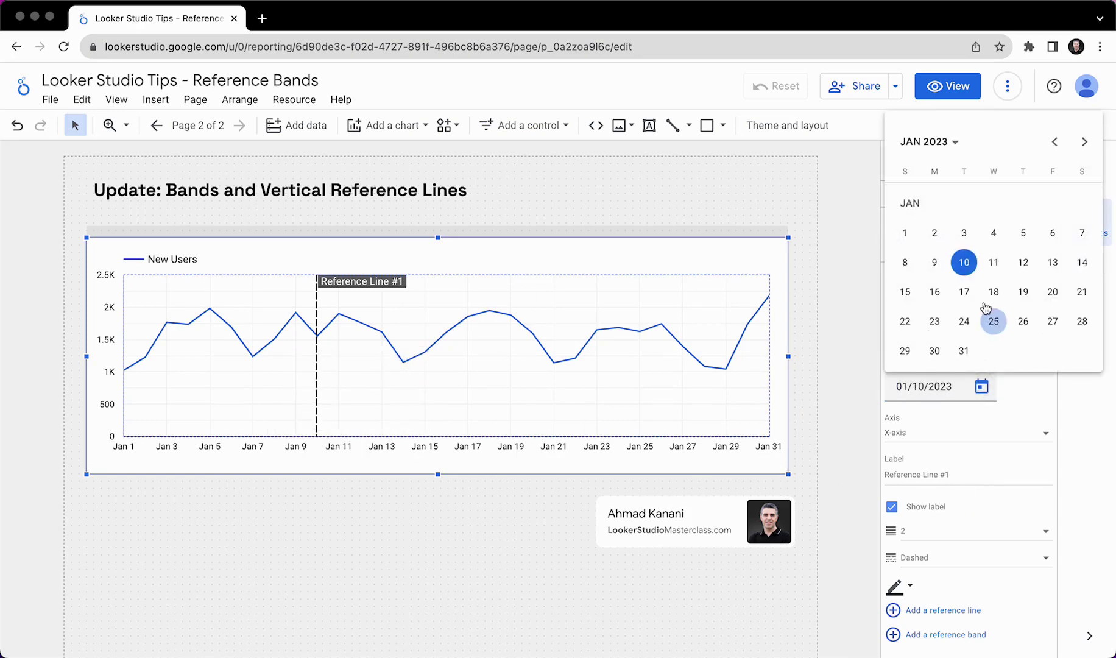
{"action": "left_click", "coordinate": [1082, 262]}
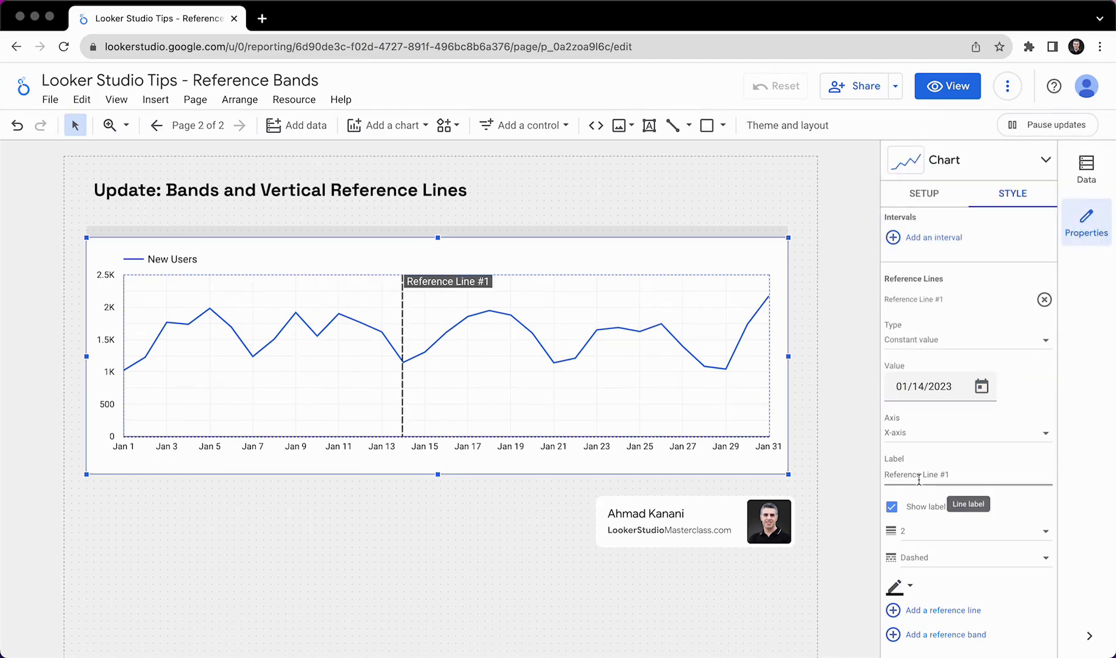
Step: Replace the line's label with 'Algorithm Change', correcting the 'Algorith' typo
{"action": "triple_click", "coordinate": [918, 479]}
{"action": "type", "text": "Algorith Change"}
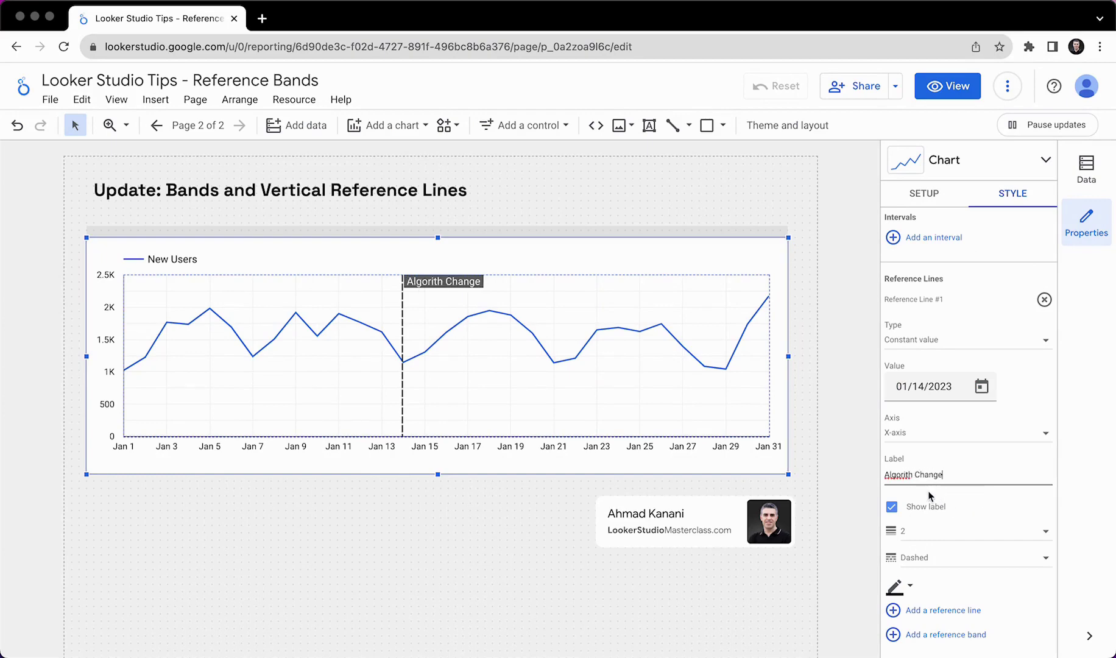
{"action": "left_click", "coordinate": [913, 476]}
{"action": "type", "text": "m"}
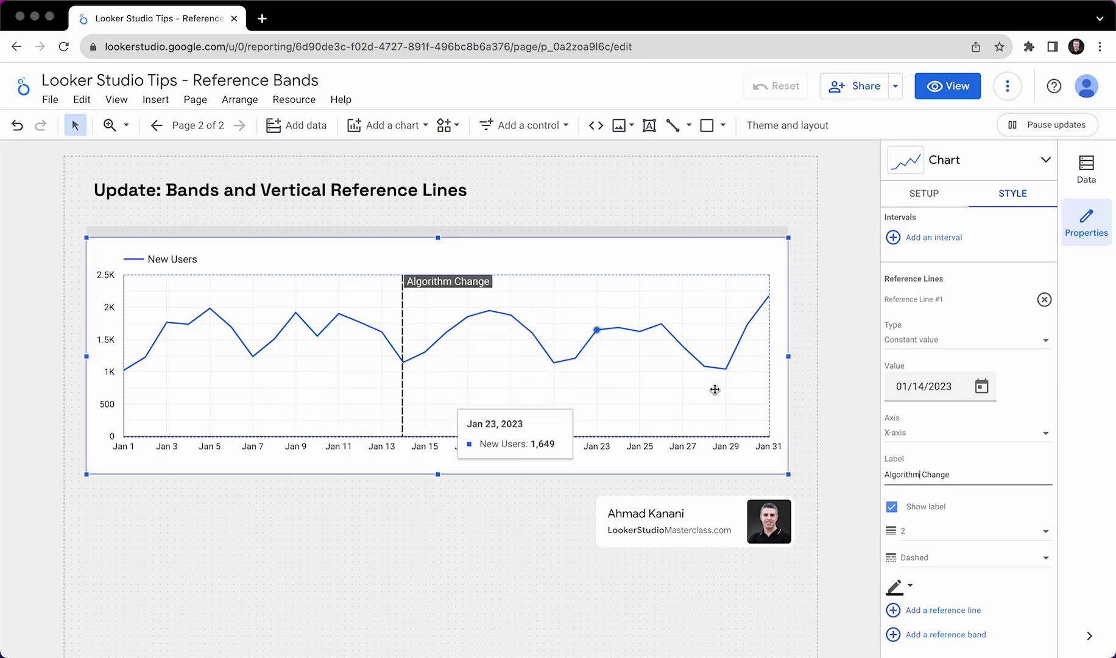
Step: Add a second reference line on the X-axis dated Jan 25, 2023
{"action": "scroll", "coordinate": [1011, 429], "scroll_direction": "down", "scroll_amount": 1}
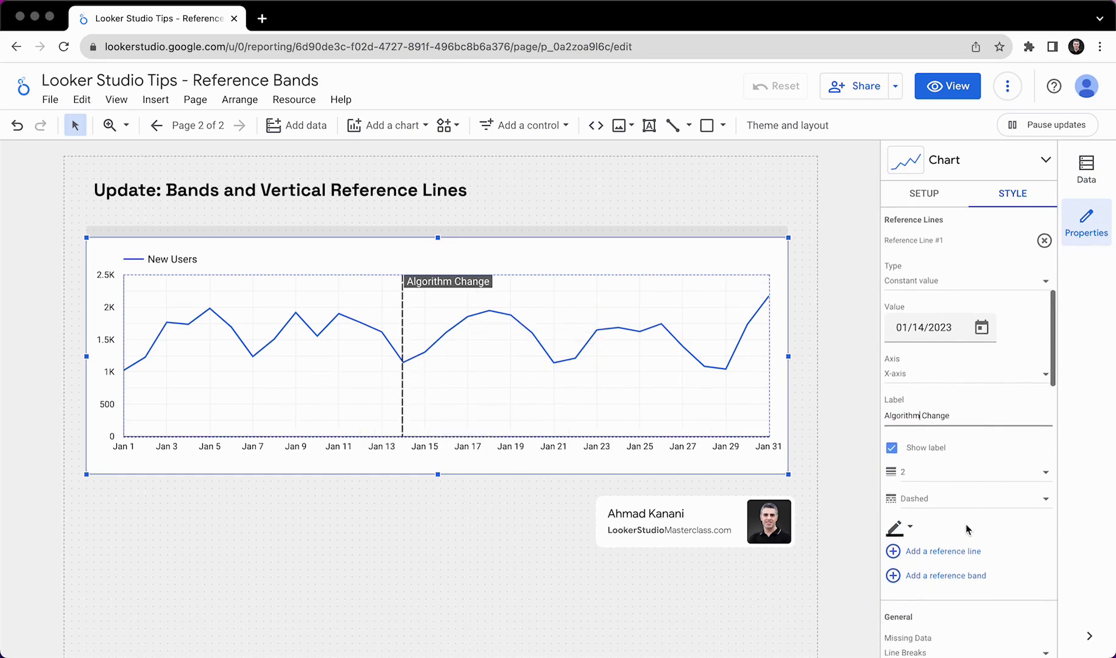
{"action": "left_click", "coordinate": [969, 550]}
{"action": "scroll", "coordinate": [936, 478], "scroll_direction": "down", "scroll_amount": 2}
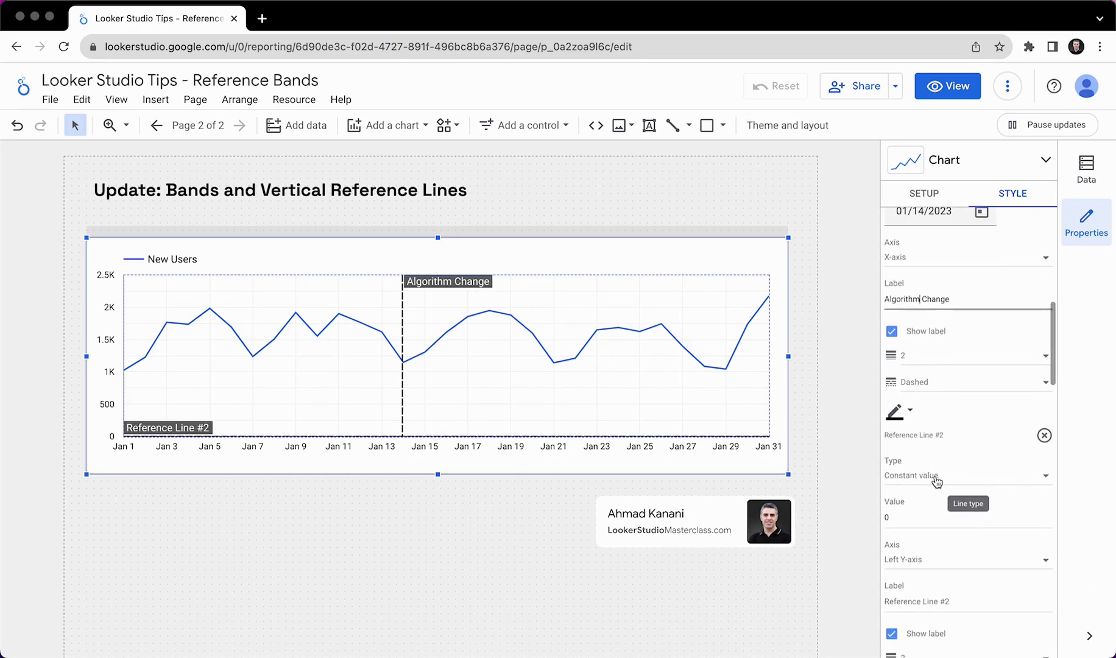
{"action": "scroll", "coordinate": [922, 528], "scroll_direction": "down", "scroll_amount": 1}
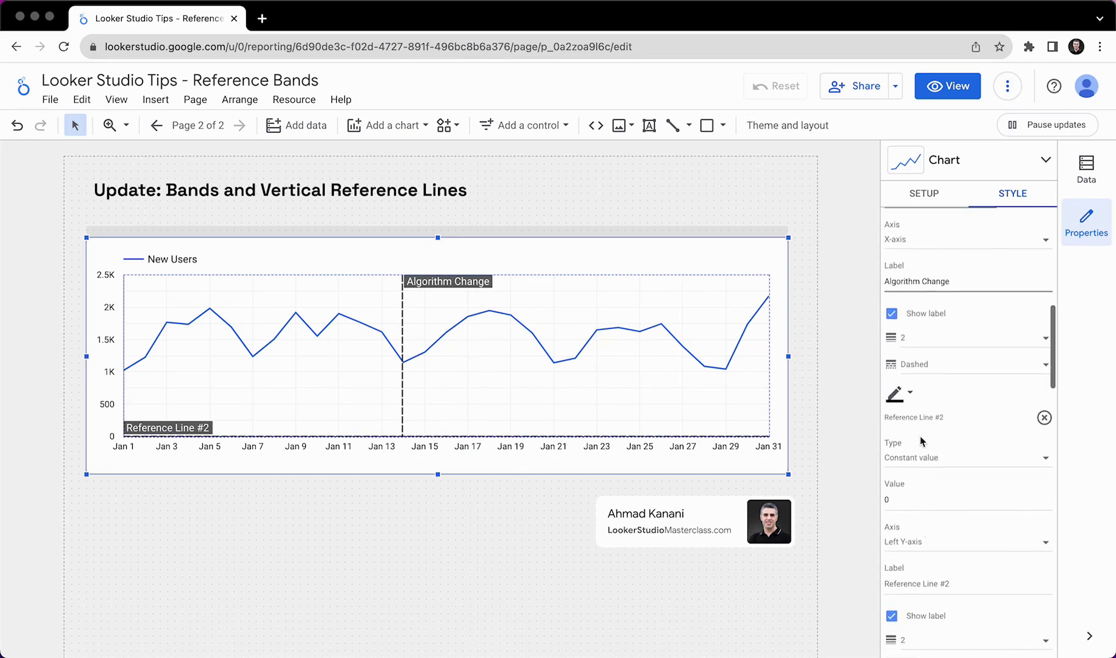
{"action": "left_click", "coordinate": [923, 542]}
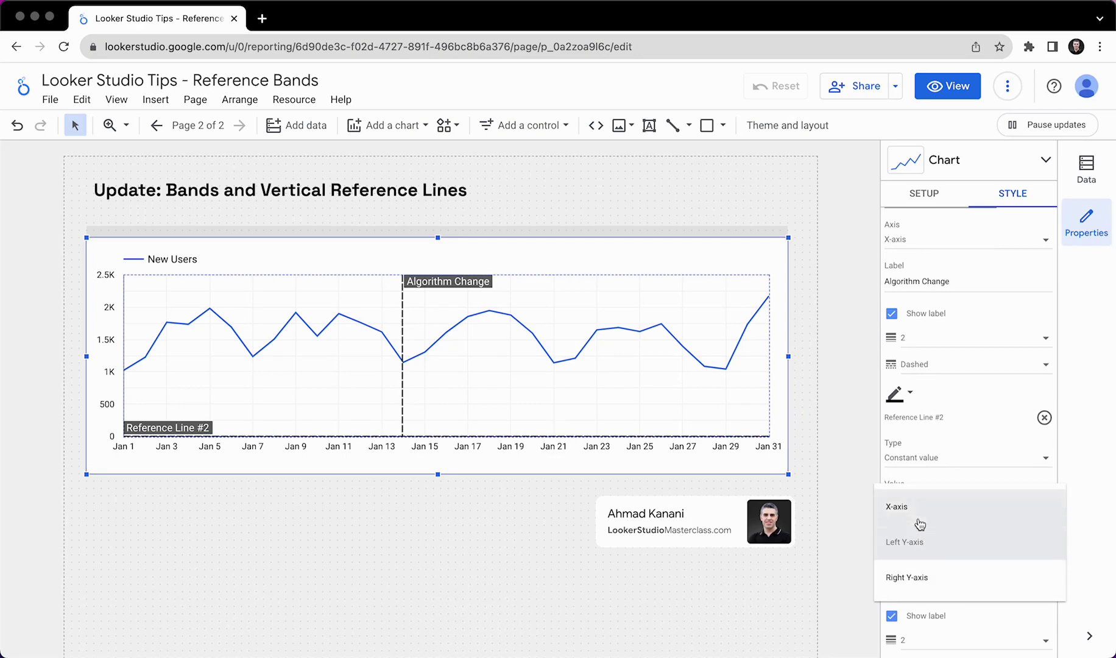
{"action": "left_click", "coordinate": [919, 519]}
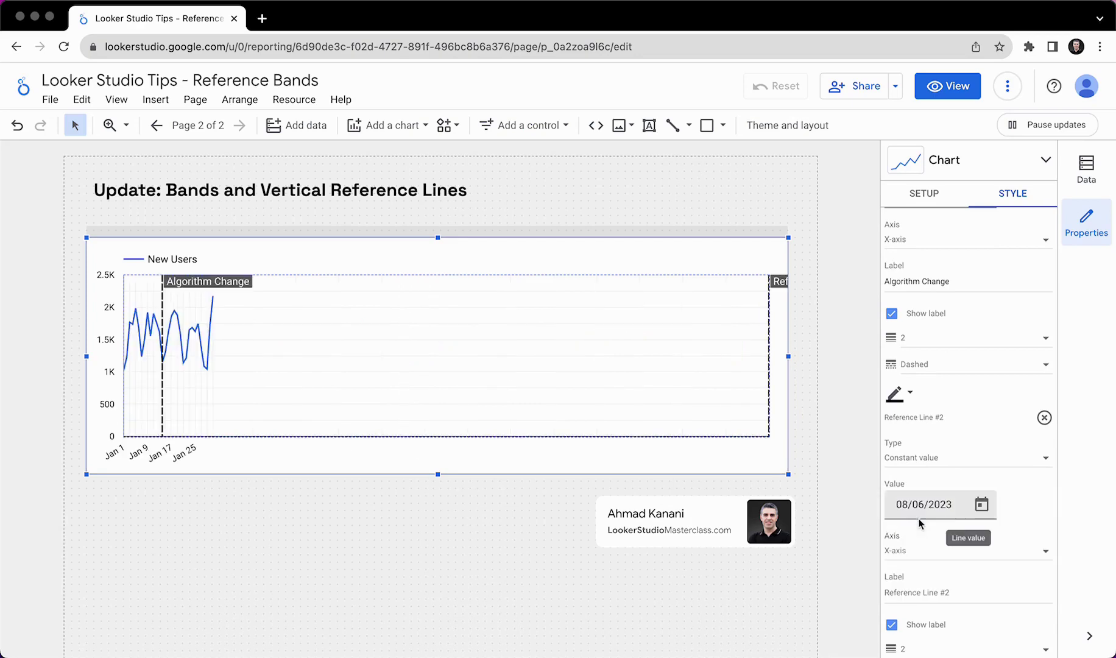
{"action": "left_click", "coordinate": [982, 504]}
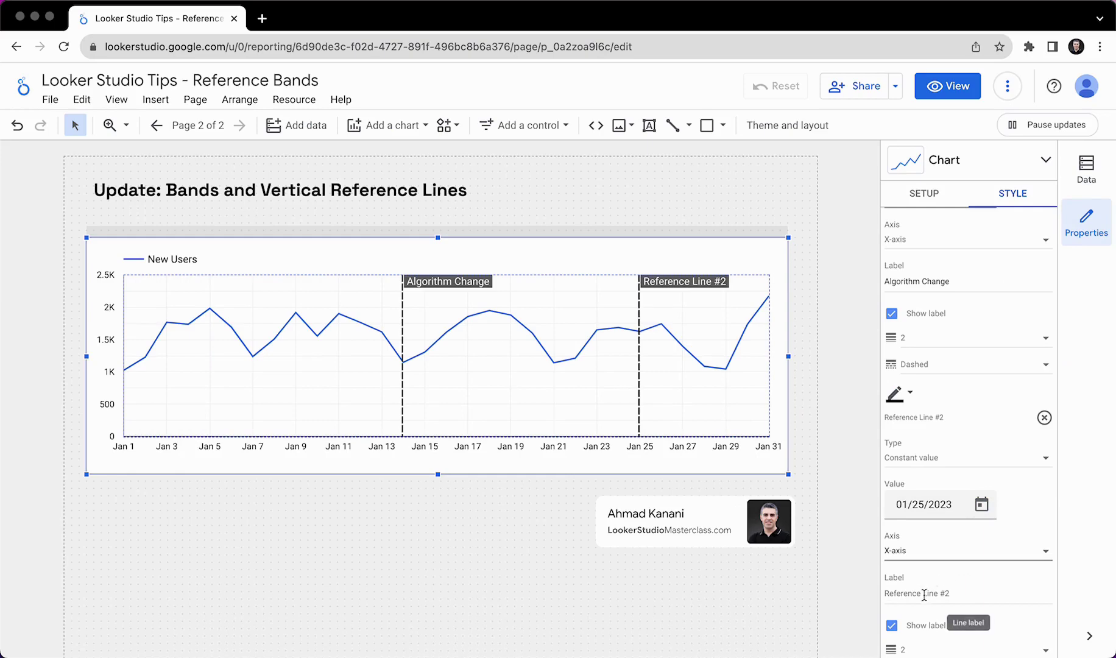
Step: Label the second line 'Launched Product X' and bring up the Algorithm Change line's colours
{"action": "left_click", "coordinate": [923, 596]}
{"action": "key", "text": "ctrl+a"}
{"action": "type", "text": "Launched"}
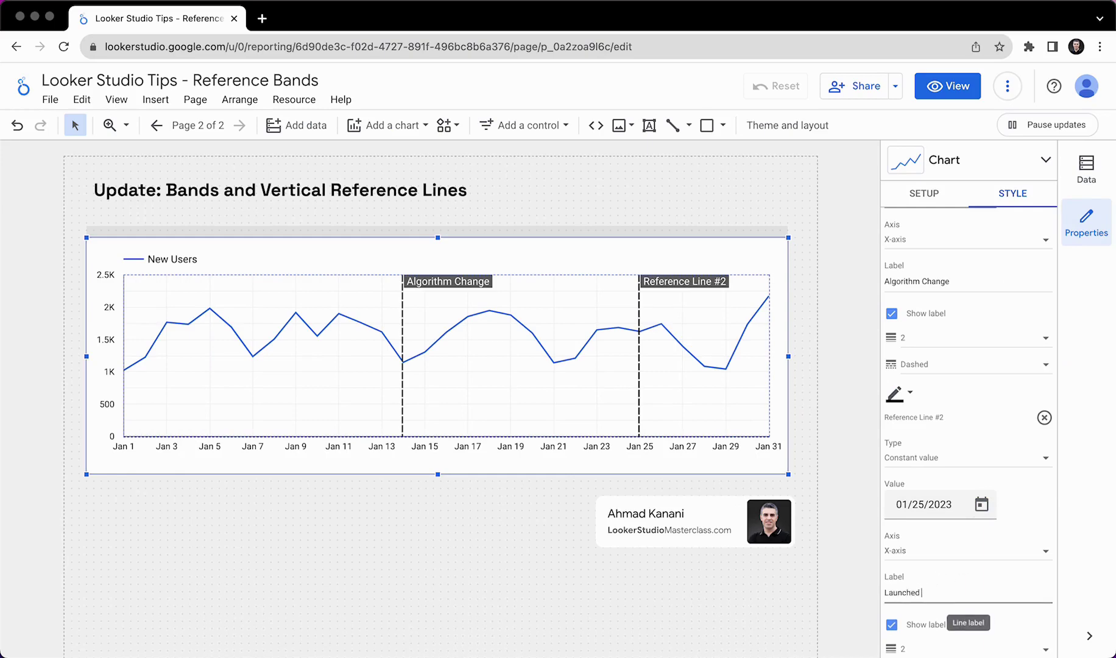
{"action": "type", "text": " Product X"}
{"action": "left_click", "coordinate": [910, 393]}
Step: Colour the Algorithm Change line red, then delete both reference lines
{"action": "left_click", "coordinate": [714, 454]}
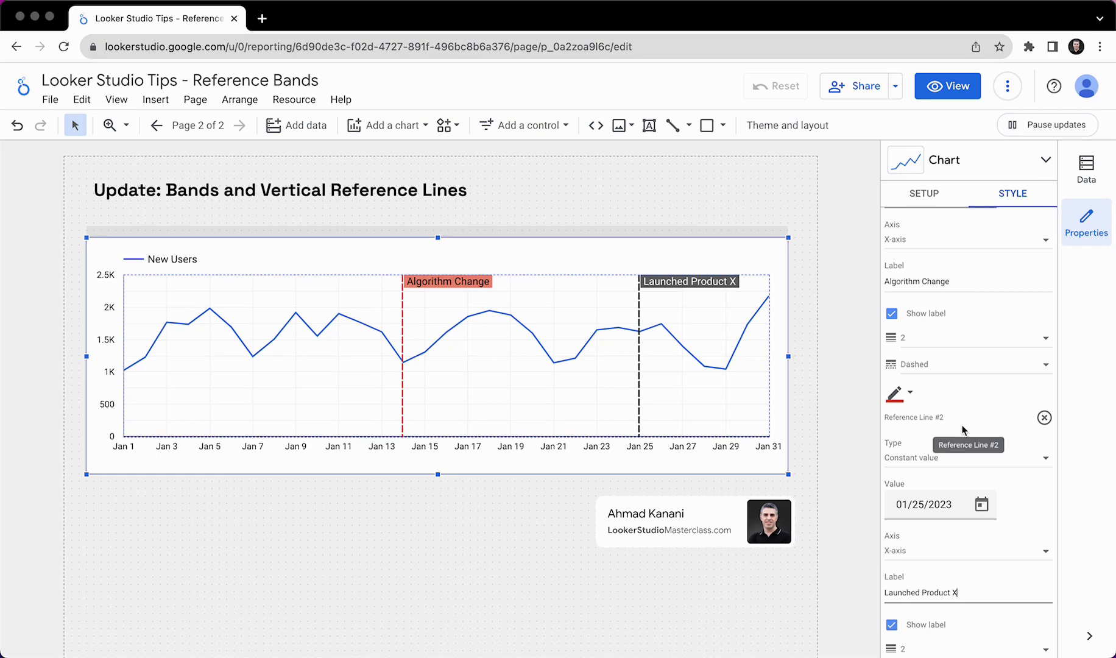
{"action": "left_click", "coordinate": [1044, 417]}
{"action": "scroll", "coordinate": [946, 395], "scroll_direction": "up", "scroll_amount": 3}
{"action": "left_click", "coordinate": [1044, 309]}
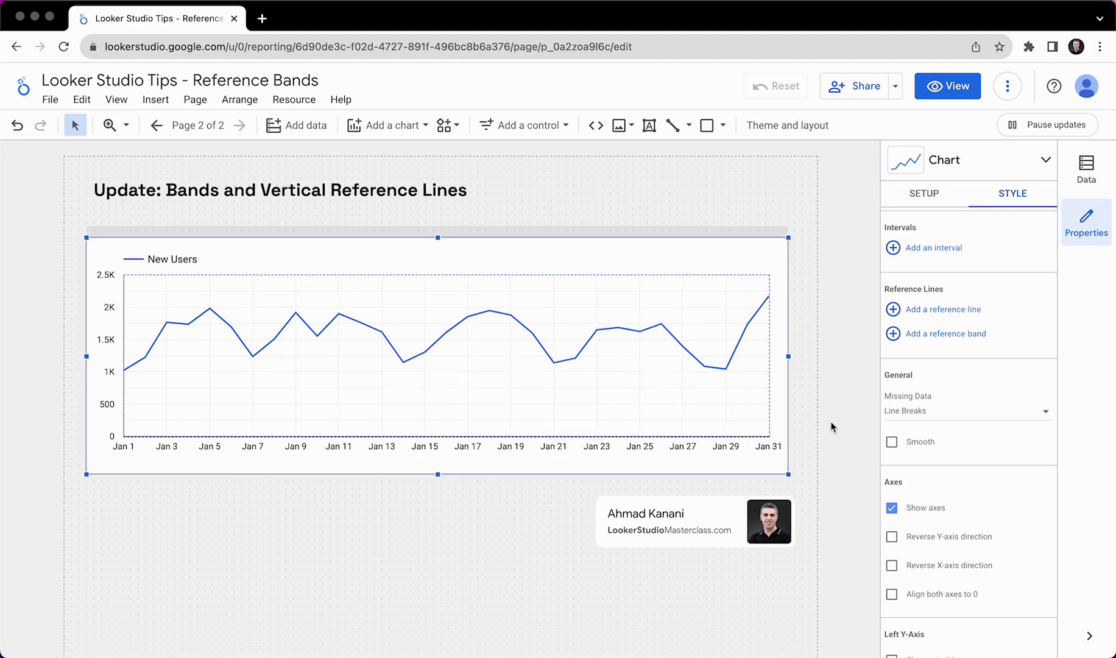
Step: Add Reference Band #1 on the X-axis
{"action": "left_click", "coordinate": [957, 335]}
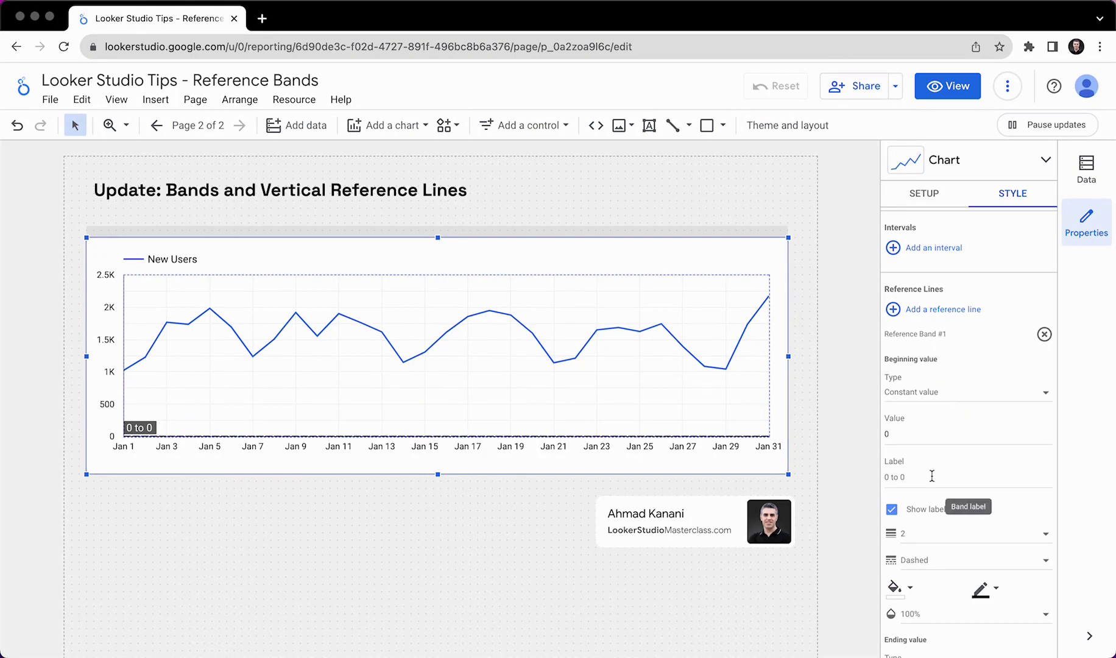
{"action": "scroll", "coordinate": [936, 537], "scroll_direction": "down", "scroll_amount": 1}
{"action": "scroll", "coordinate": [936, 537], "scroll_direction": "down", "scroll_amount": 5}
{"action": "left_click", "coordinate": [926, 537]}
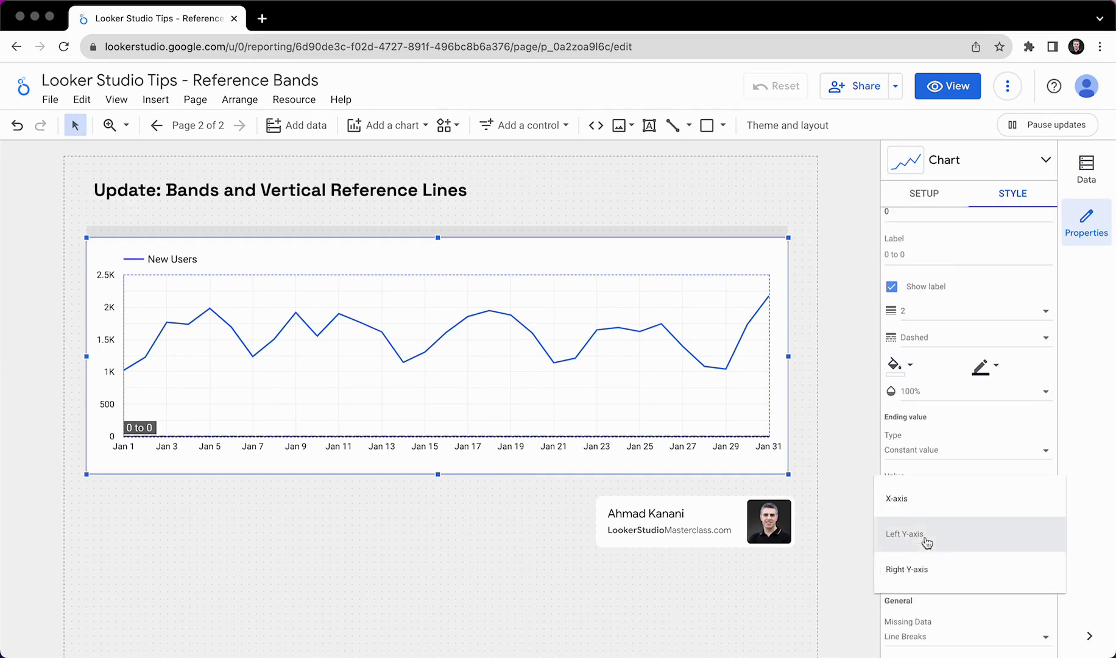
{"action": "left_click", "coordinate": [901, 498]}
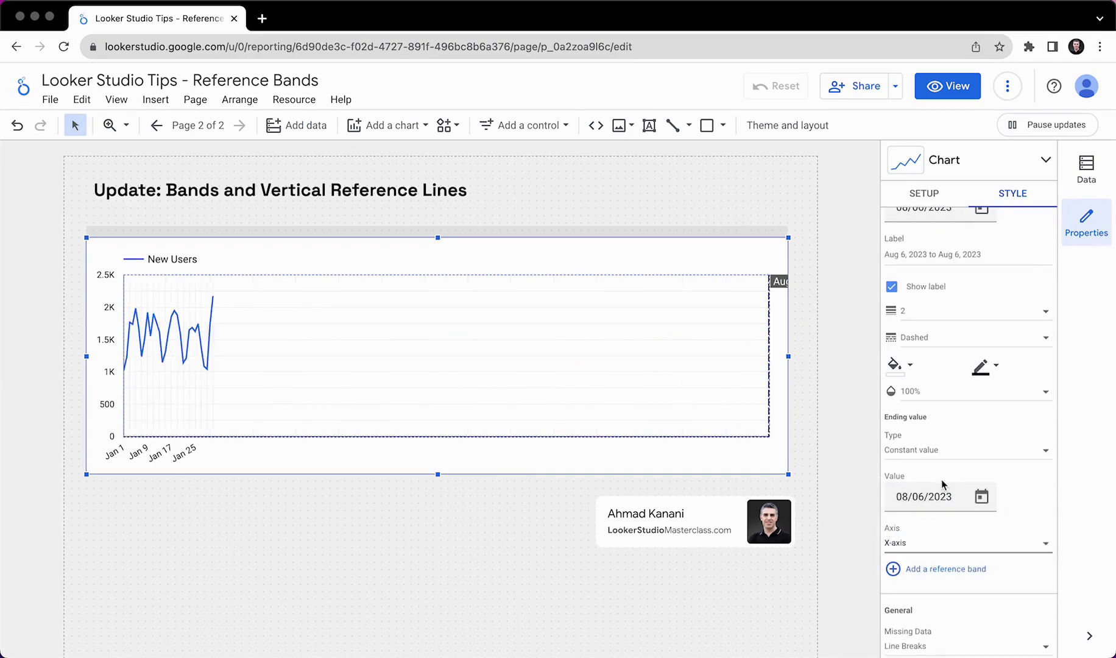
{"action": "scroll", "coordinate": [943, 484], "scroll_direction": "up", "scroll_amount": 5}
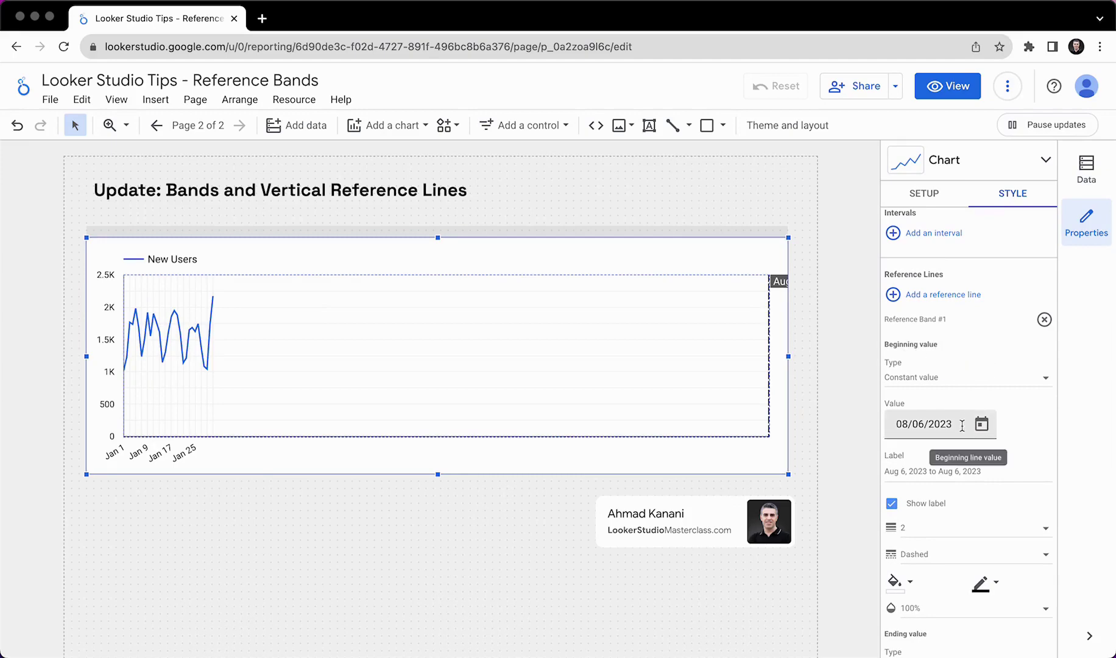
Step: Set the band's beginning value to 01/16/2023 and ending value to 01/20/2023
{"action": "left_click", "coordinate": [981, 423]}
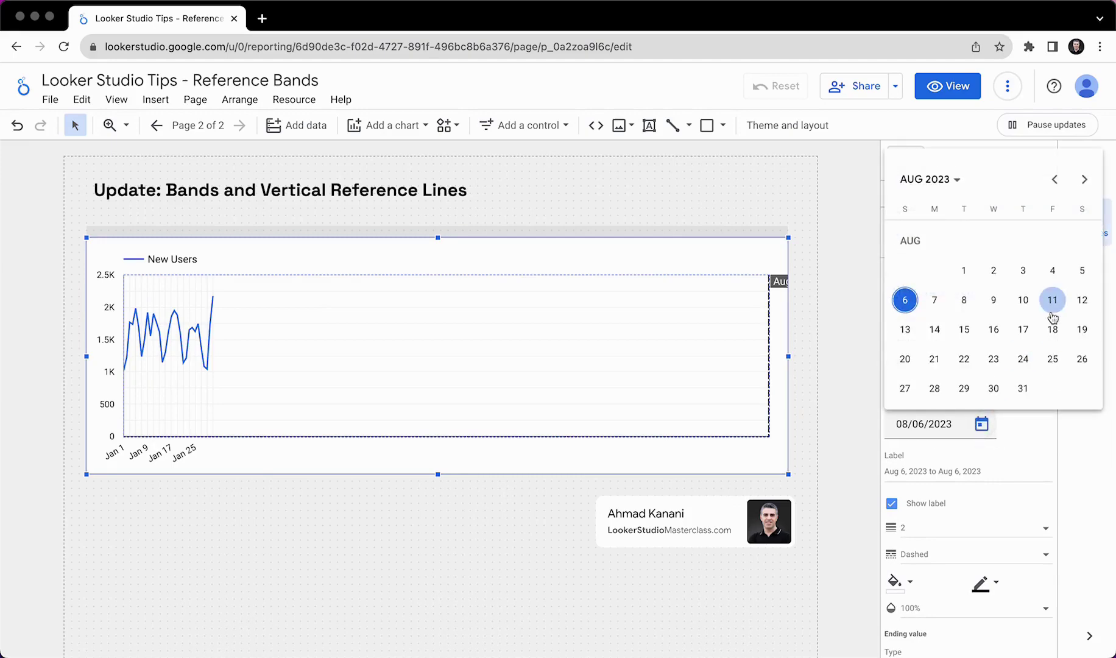
{"action": "left_click", "coordinate": [945, 180]}
{"action": "left_click", "coordinate": [917, 255]}
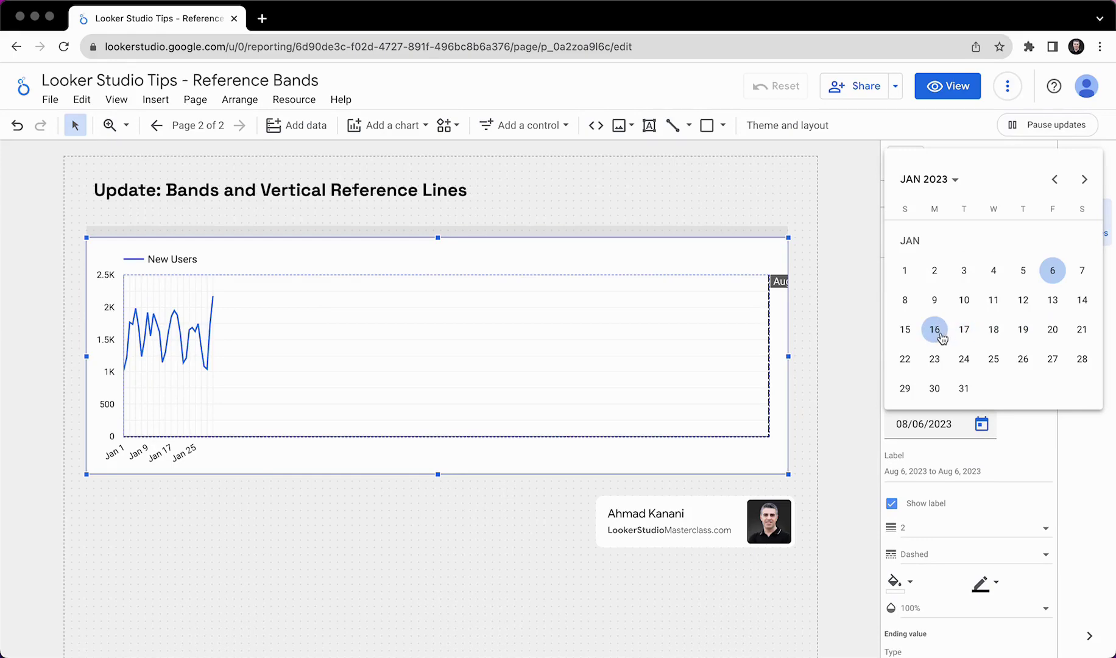
{"action": "left_click", "coordinate": [934, 329]}
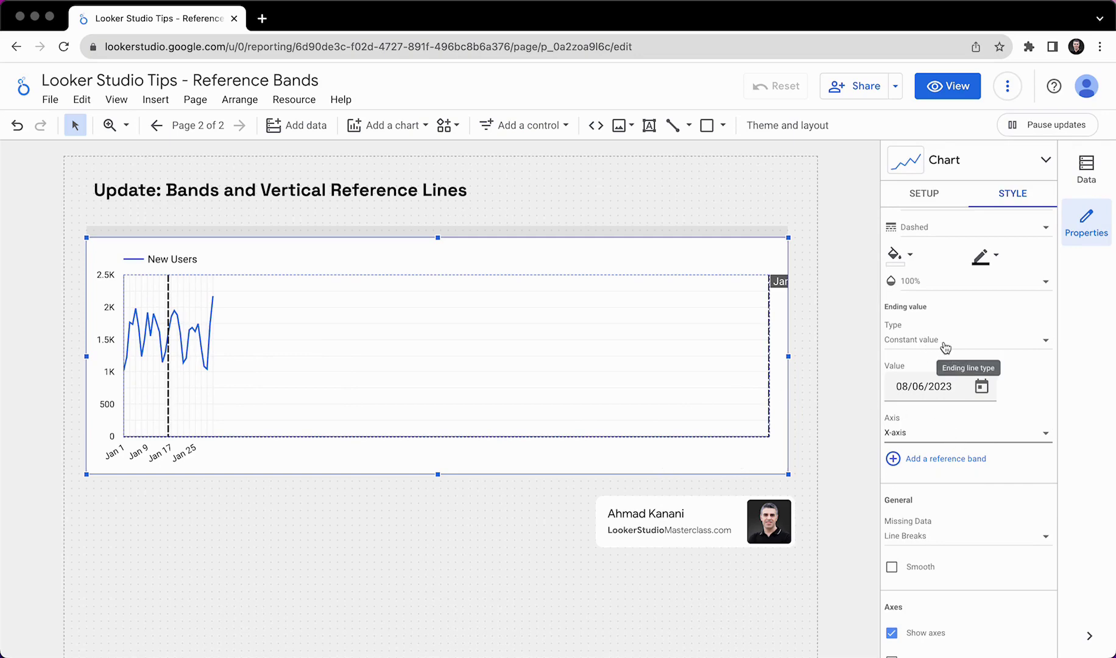
{"action": "left_click", "coordinate": [981, 386]}
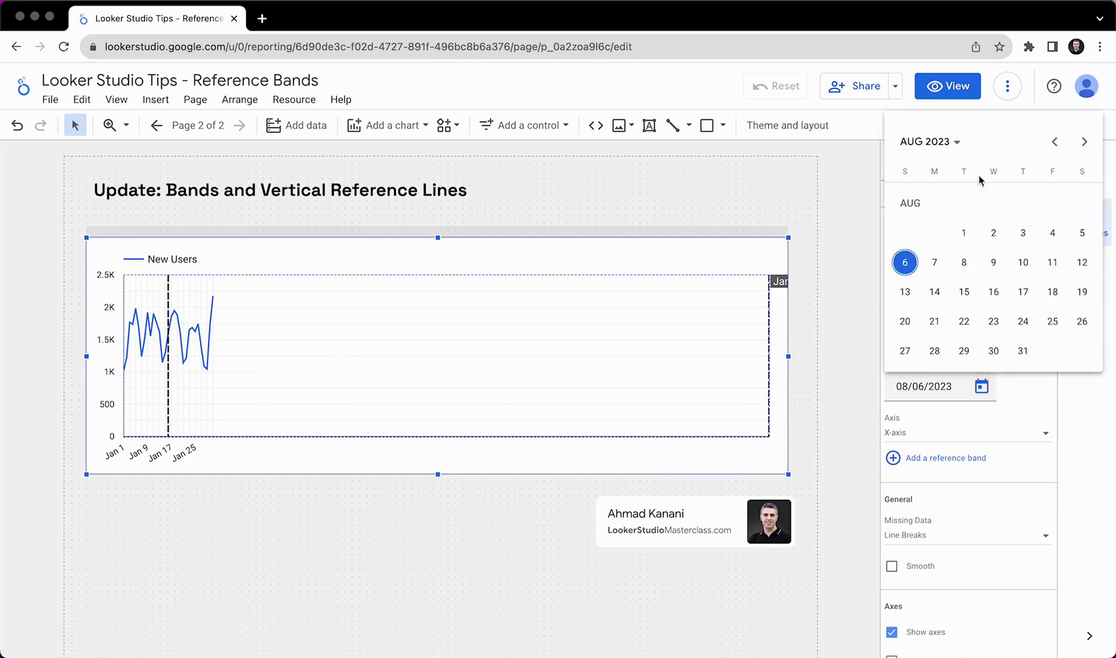
{"action": "left_click", "coordinate": [935, 146]}
{"action": "left_click", "coordinate": [1070, 217]}
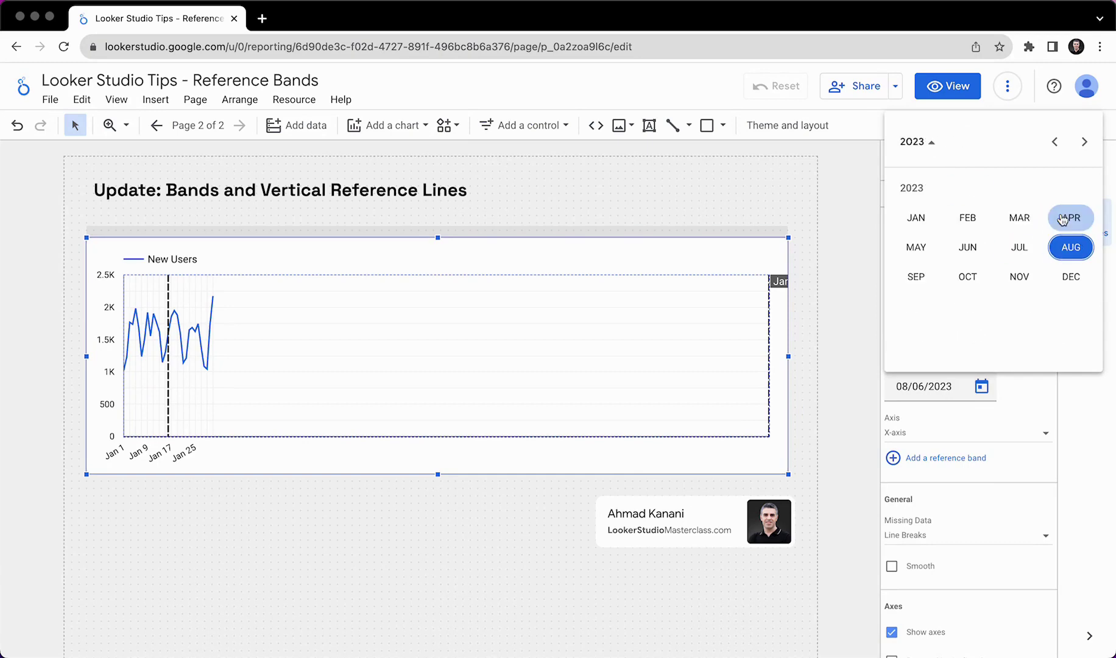
{"action": "left_click", "coordinate": [916, 219]}
{"action": "left_click", "coordinate": [1058, 296]}
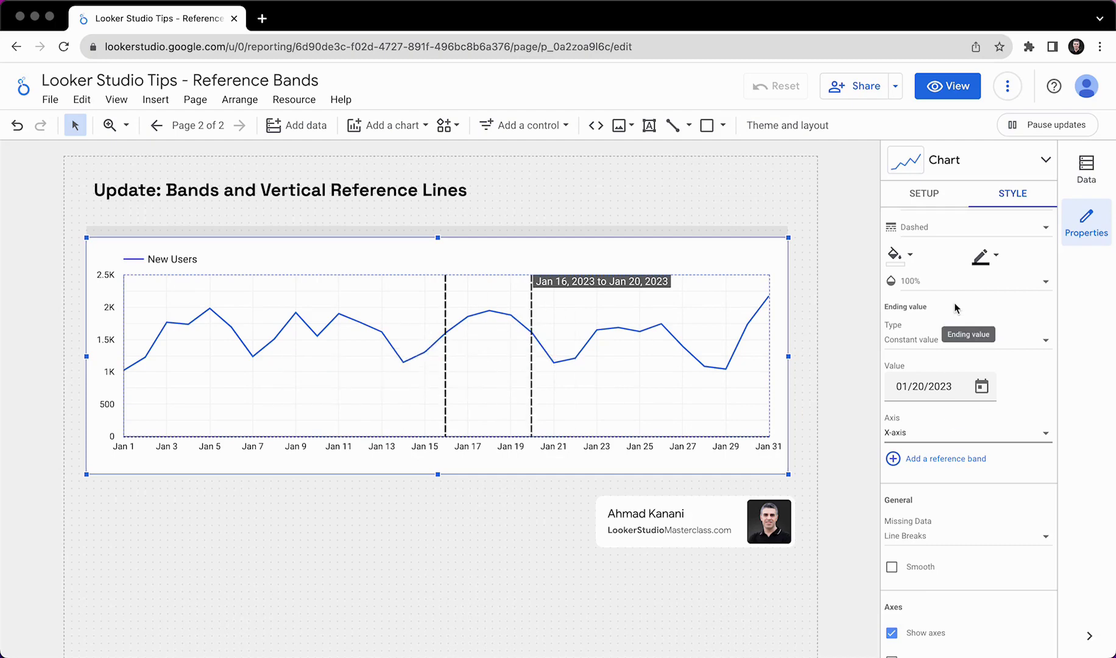
Step: Fill the Jan 16–20, 2023 reference band yellow
{"action": "scroll", "coordinate": [955, 308], "scroll_direction": "up", "scroll_amount": 3}
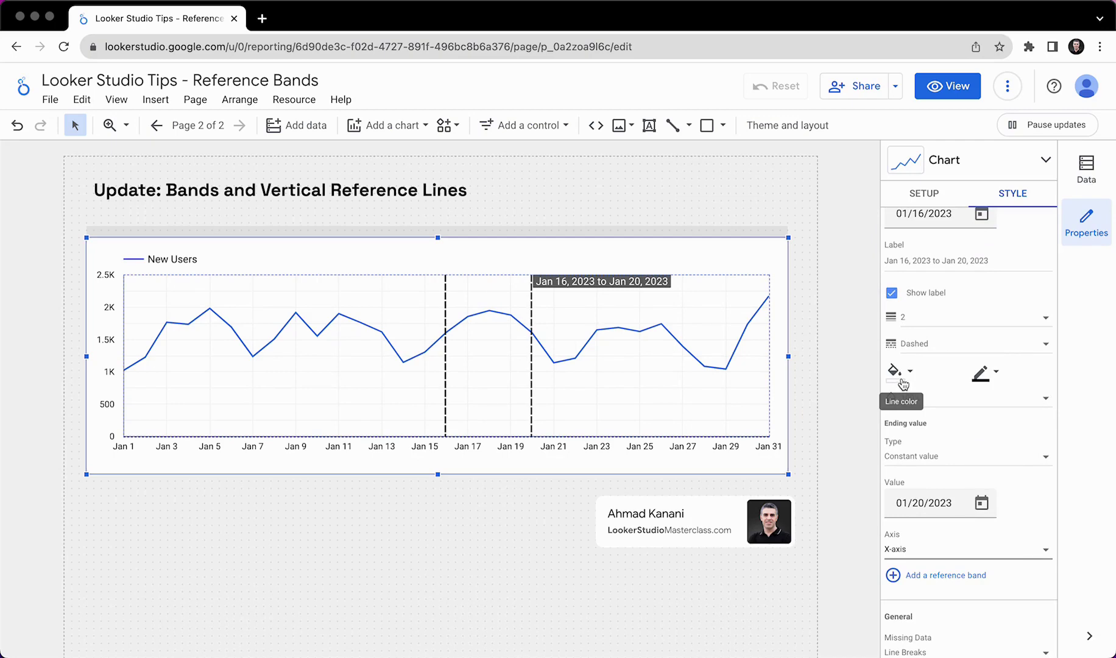
{"action": "left_click", "coordinate": [903, 382]}
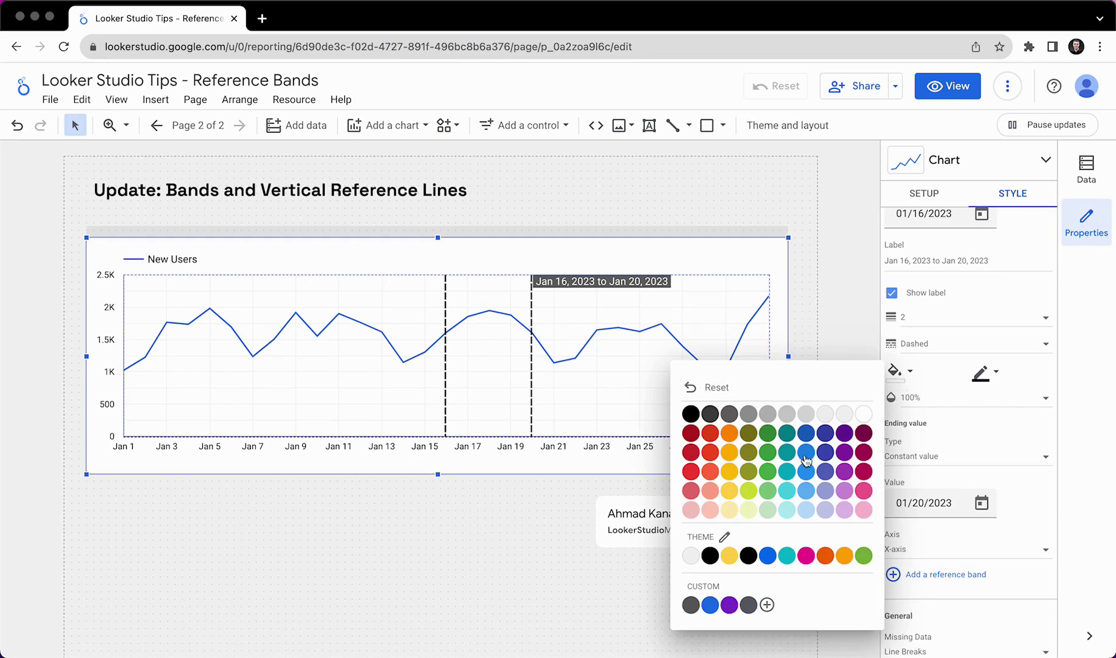
{"action": "left_click", "coordinate": [730, 491]}
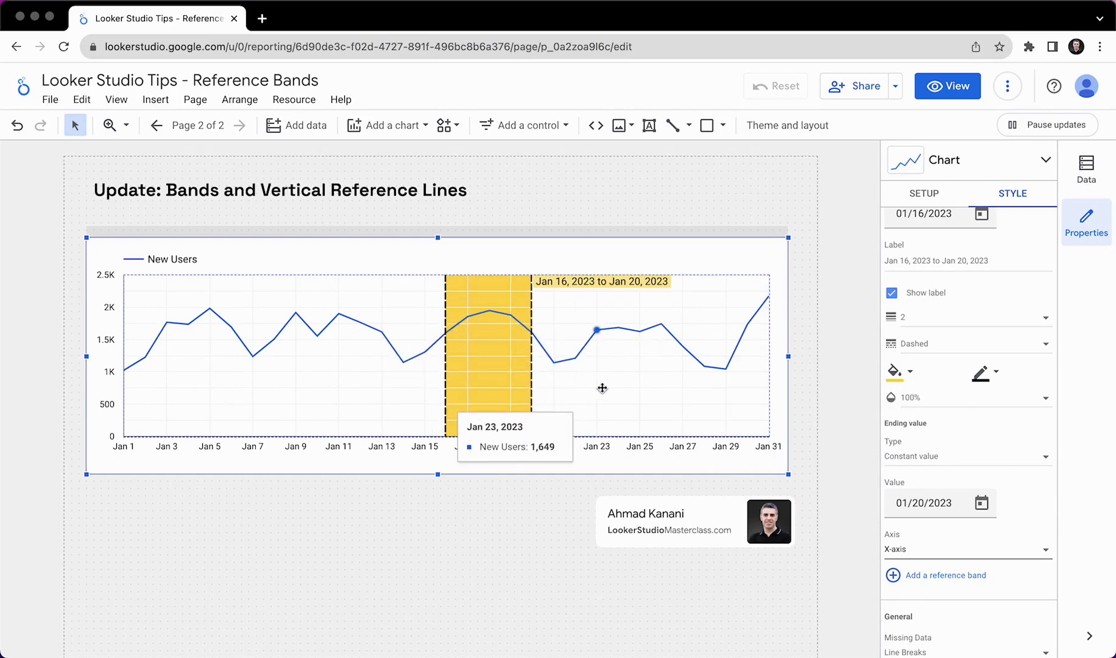
Step: Try 40%, 50% and 20% opacity for the band, settling on 30%
{"action": "left_click", "coordinate": [928, 397]}
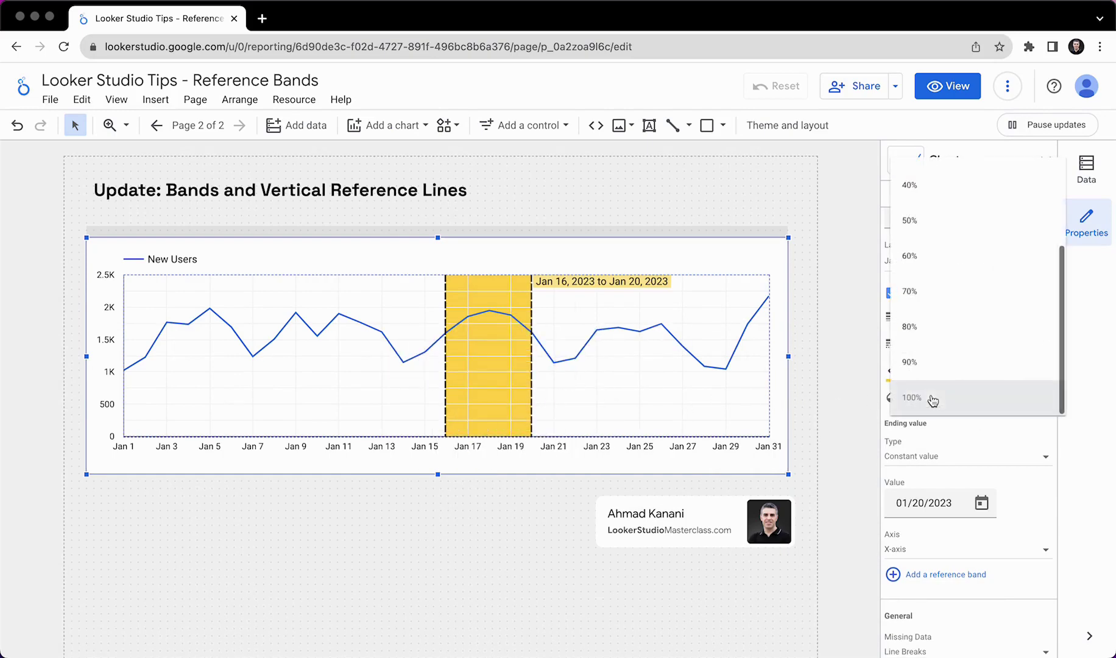
{"action": "scroll", "coordinate": [945, 316], "scroll_direction": "up", "scroll_amount": 3}
{"action": "left_click", "coordinate": [934, 293]}
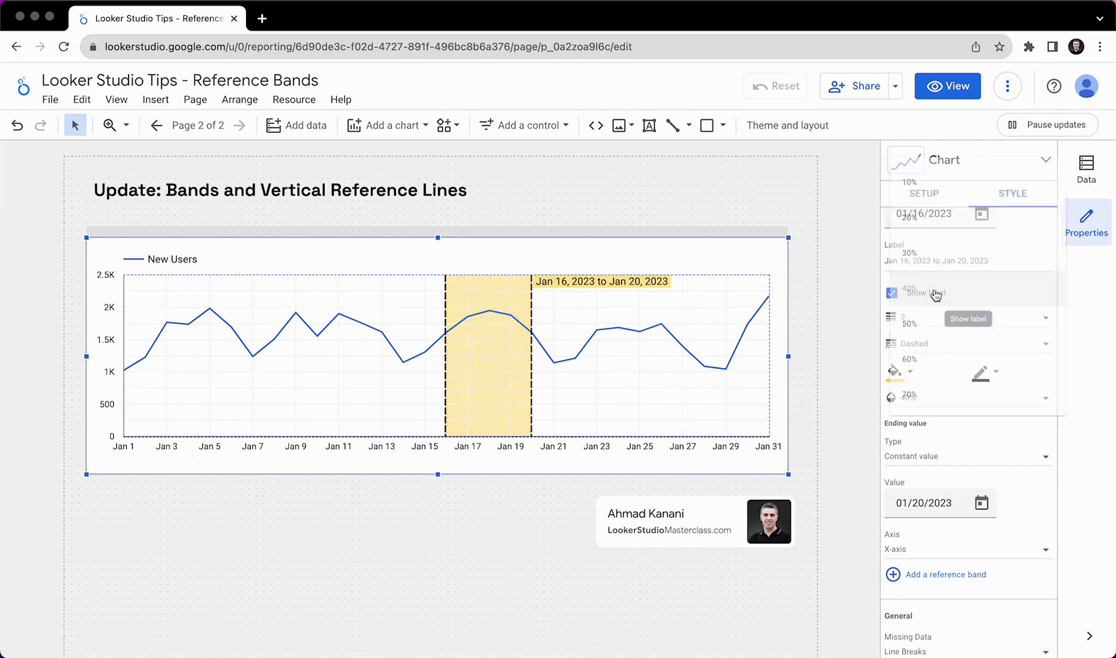
{"action": "left_click", "coordinate": [934, 398]}
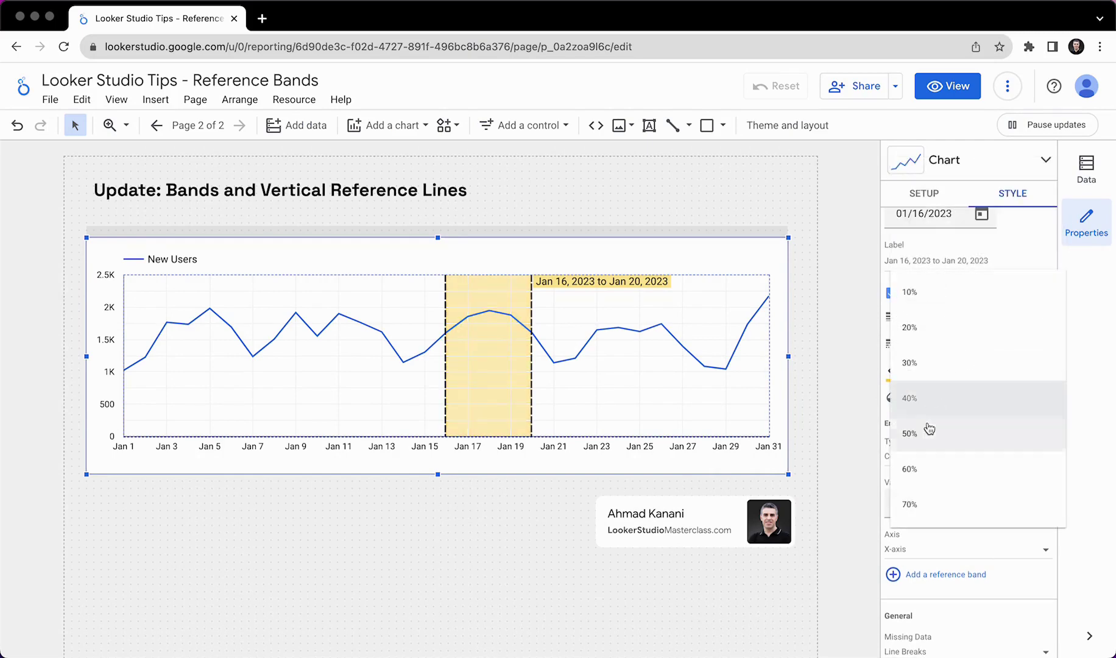
{"action": "left_click", "coordinate": [928, 430]}
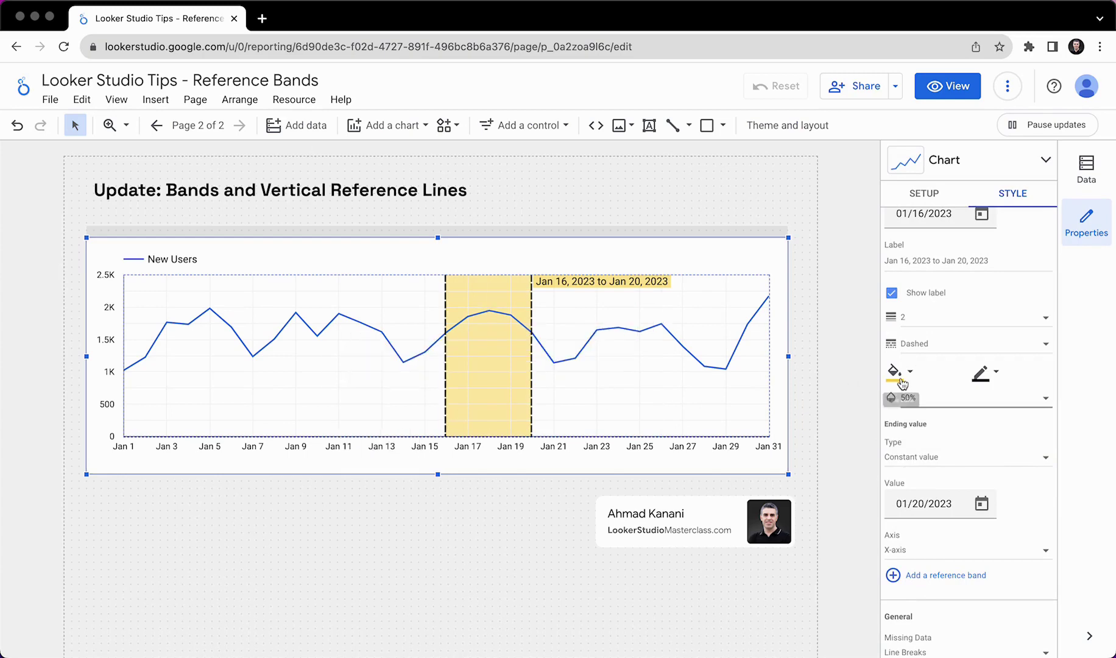
{"action": "left_click", "coordinate": [936, 401]}
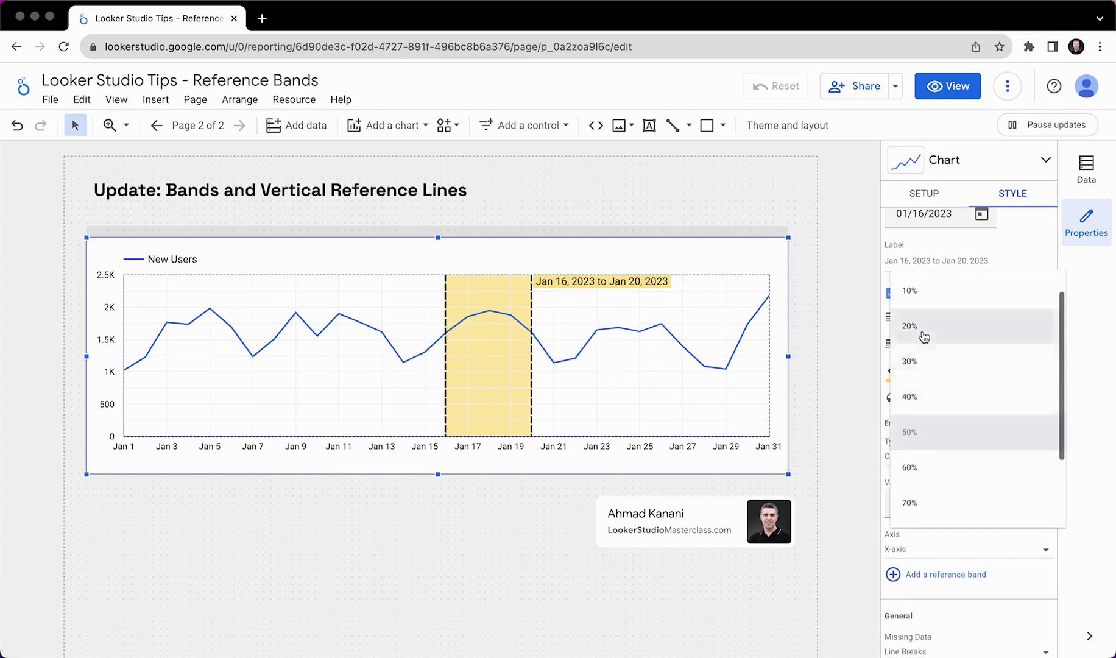
{"action": "left_click", "coordinate": [925, 333]}
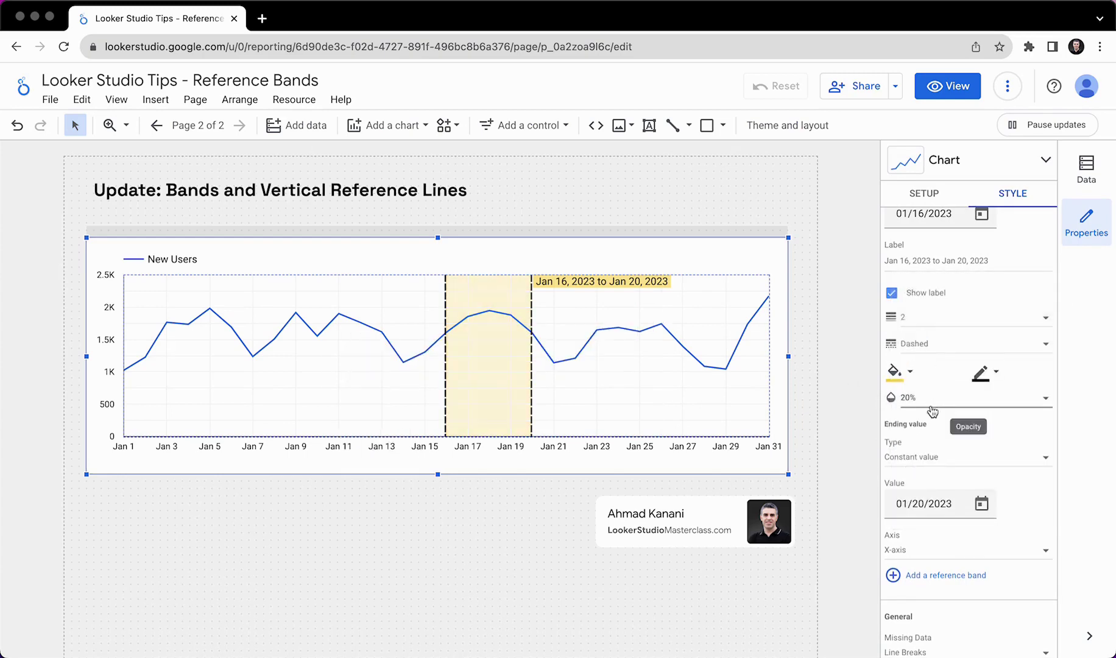
{"action": "left_click", "coordinate": [932, 406]}
{"action": "left_click", "coordinate": [926, 432]}
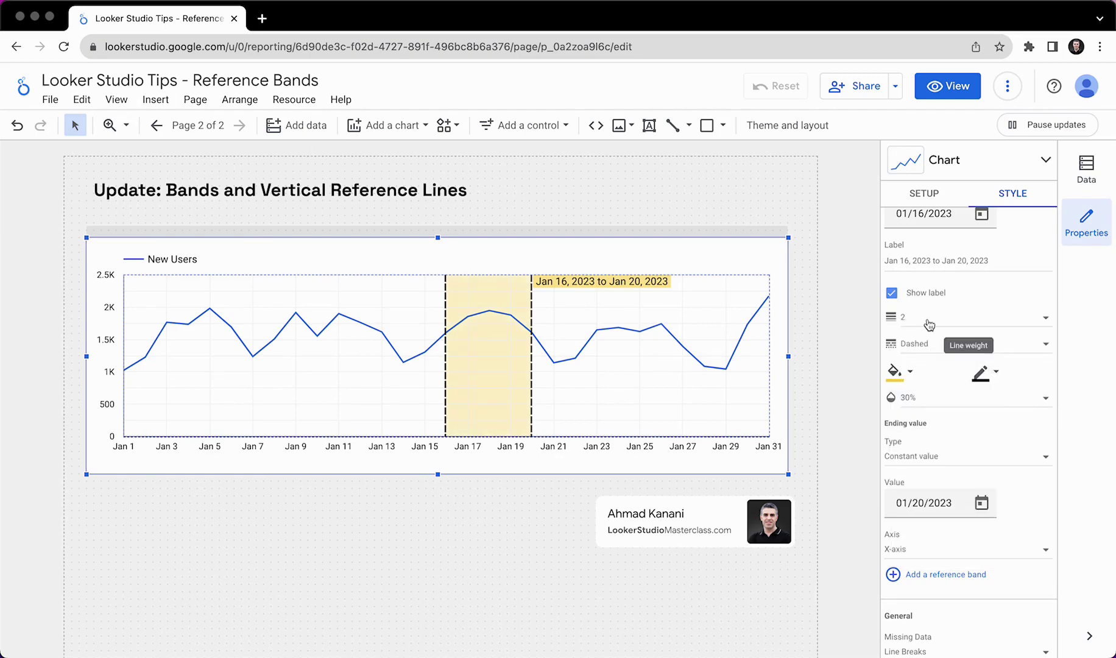
{"action": "scroll", "coordinate": [935, 345], "scroll_direction": "up", "scroll_amount": 1}
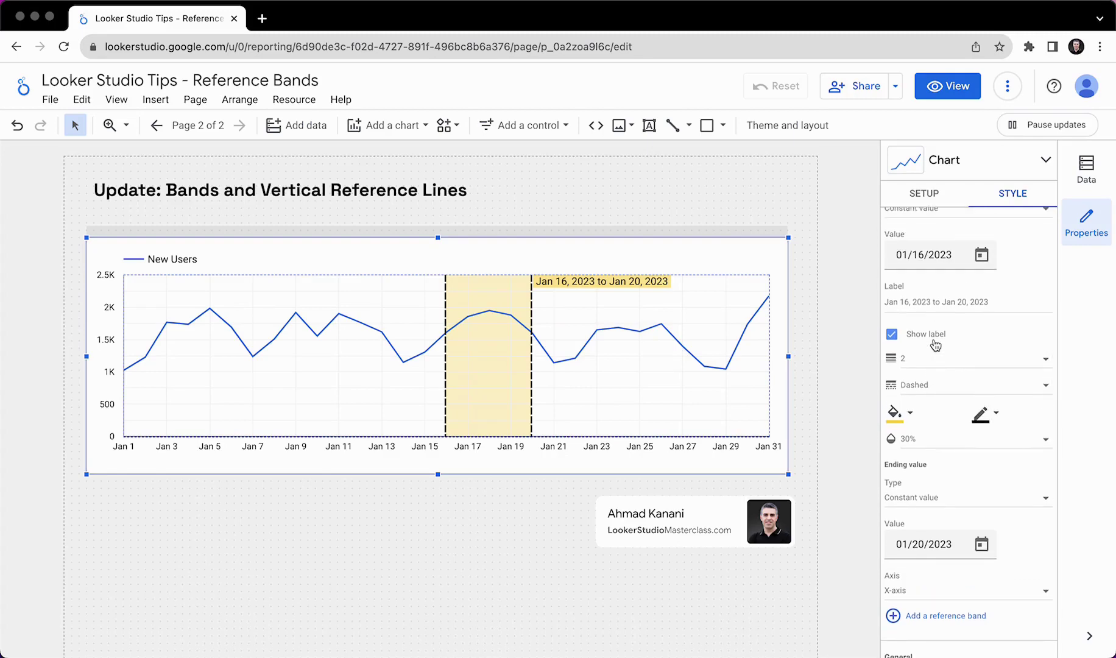
Step: Change the Jan 16–20 band's label to 'Sales Campaign'
{"action": "scroll", "coordinate": [935, 345], "scroll_direction": "up", "scroll_amount": 1}
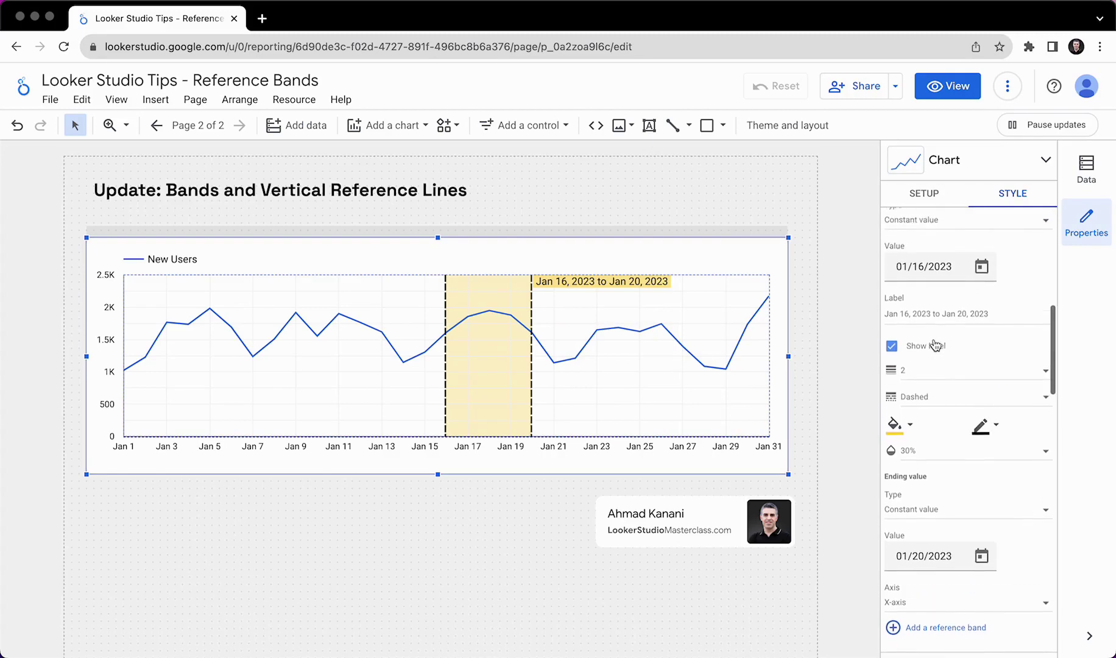
{"action": "left_click", "coordinate": [905, 327]}
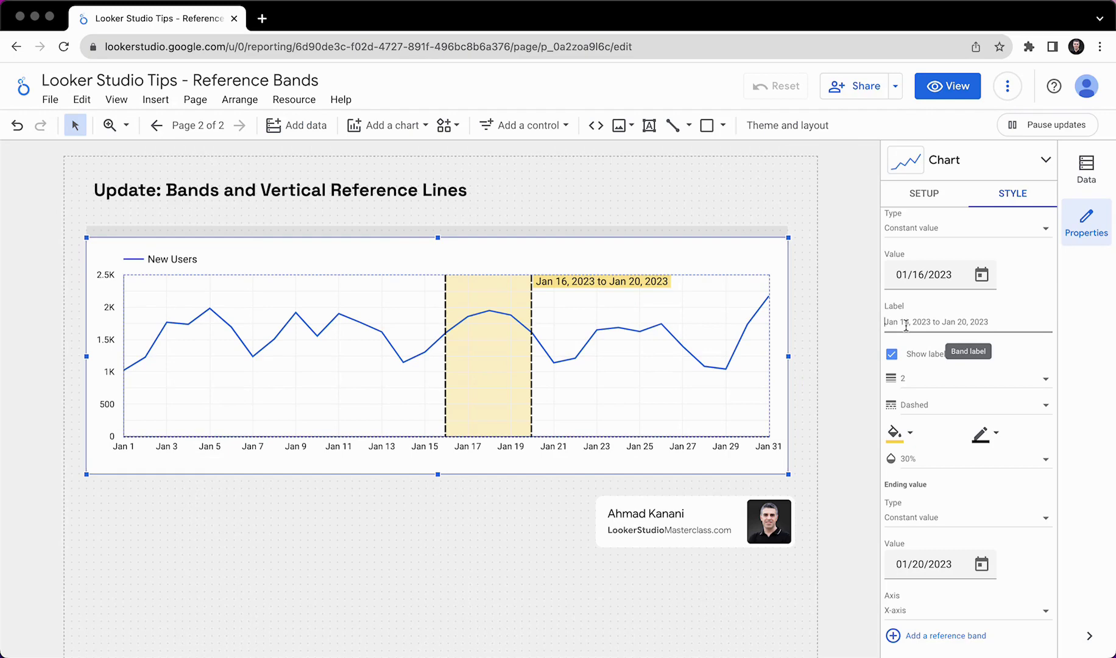
{"action": "type", "text": "Sales Campaign"}
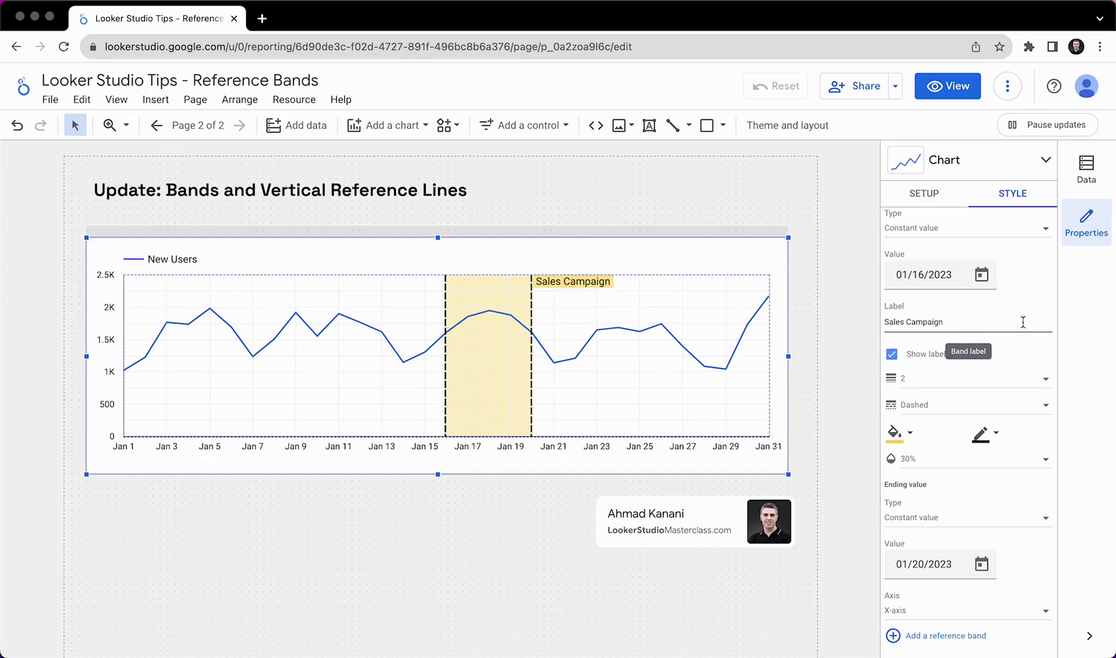
Step: Delete the Sales Campaign band and add a new reference band
{"action": "scroll", "coordinate": [1023, 322], "scroll_direction": "up", "scroll_amount": 2}
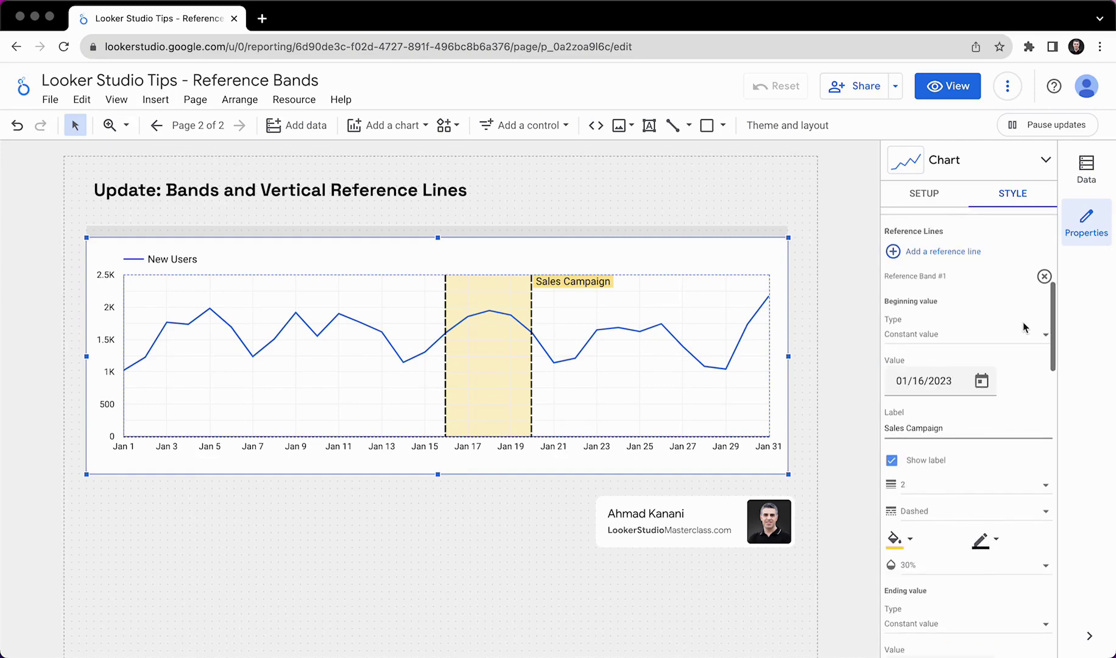
{"action": "left_click", "coordinate": [1044, 278]}
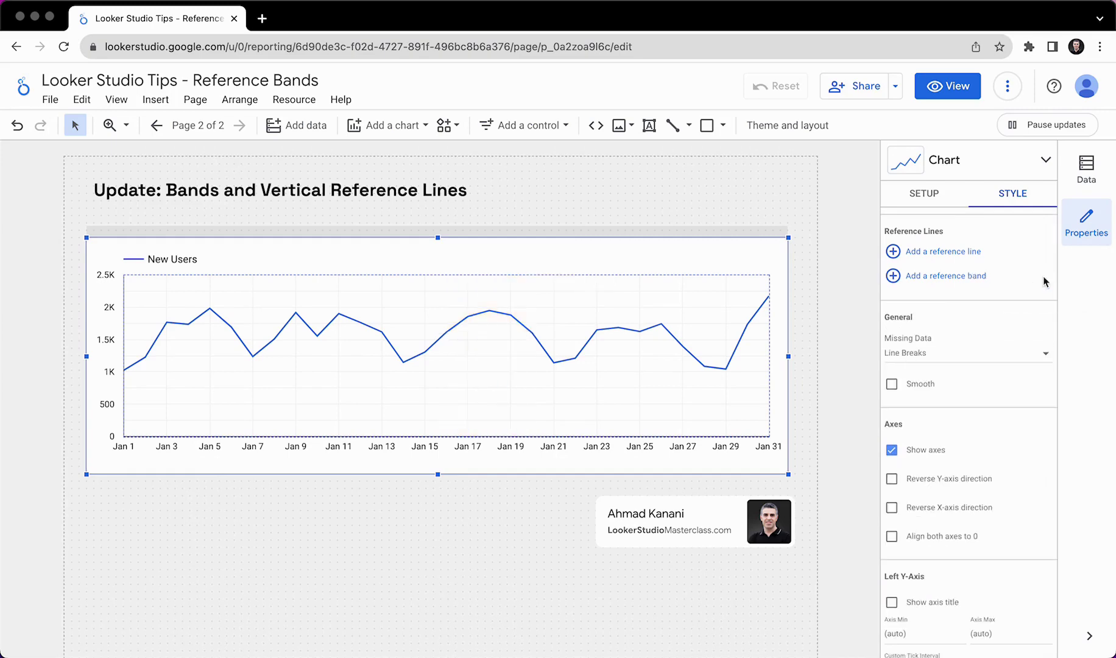
{"action": "left_click", "coordinate": [946, 277]}
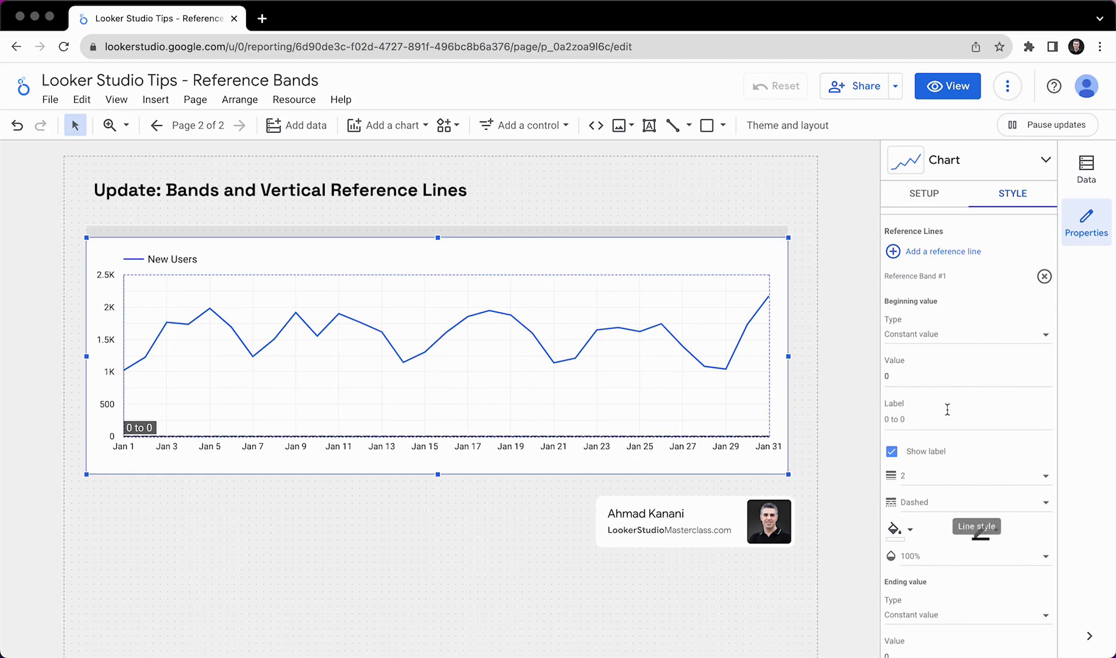
Step: Set the new band's beginning value to the Min of the New Users metric
{"action": "left_click", "coordinate": [932, 335]}
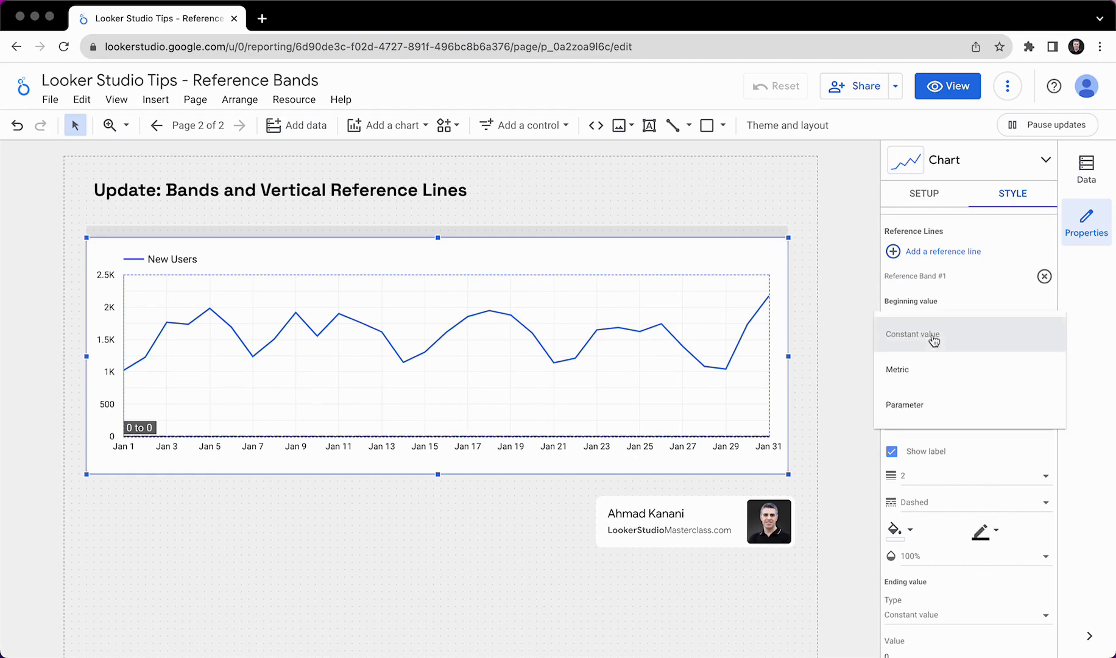
{"action": "left_click", "coordinate": [926, 371]}
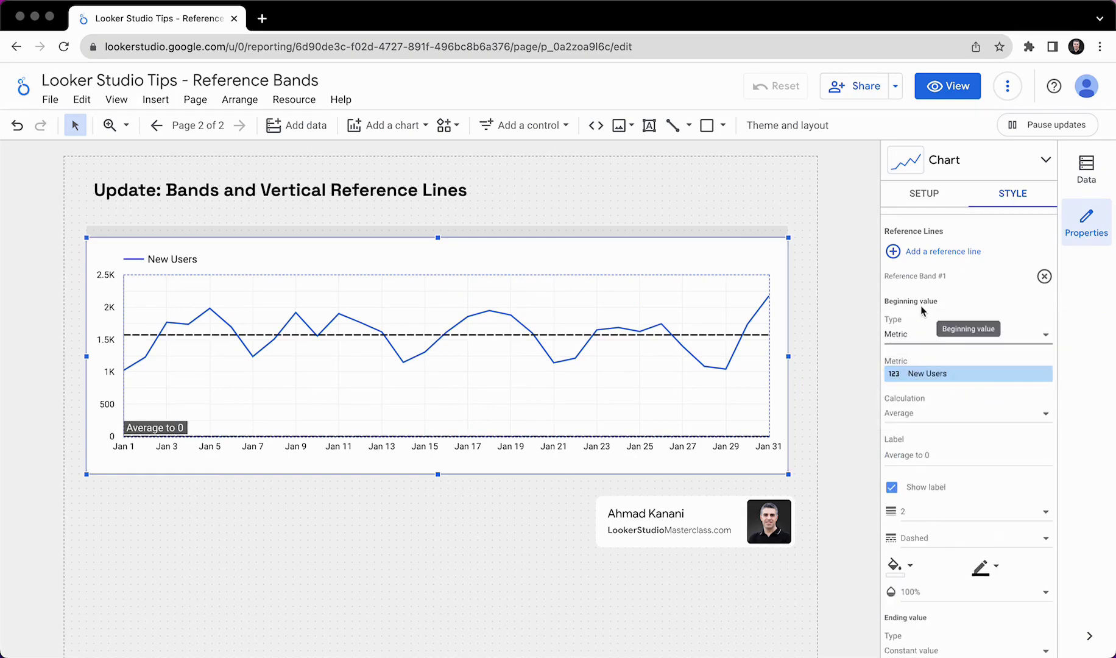
{"action": "left_click", "coordinate": [927, 415]}
{"action": "left_click", "coordinate": [913, 517]}
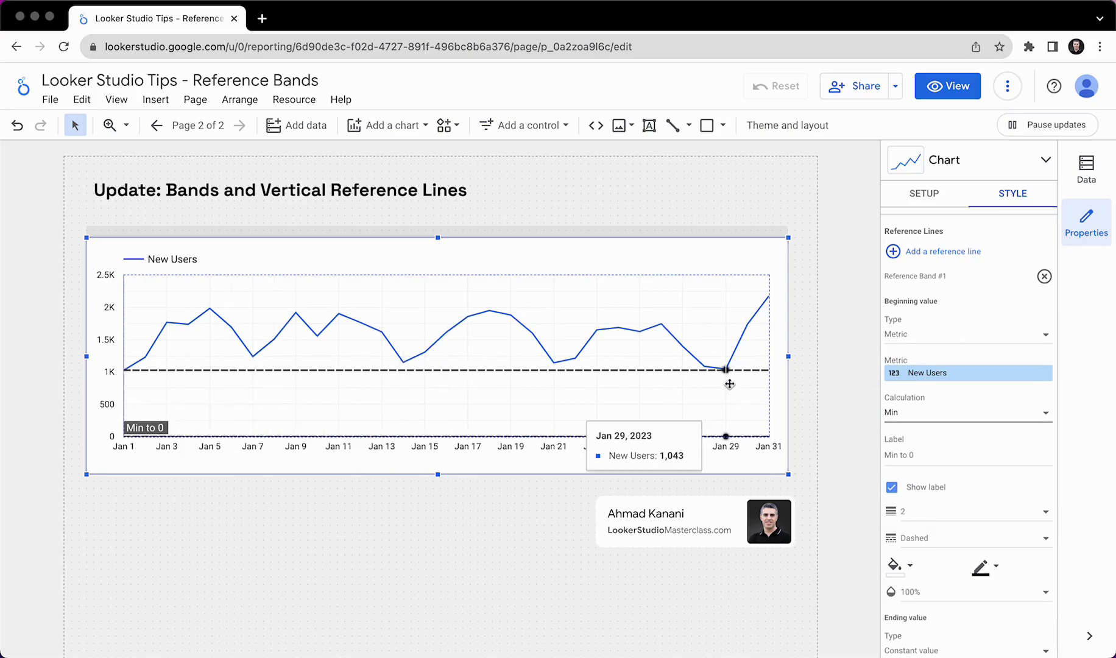
{"action": "scroll", "coordinate": [948, 478], "scroll_direction": "down", "scroll_amount": 1}
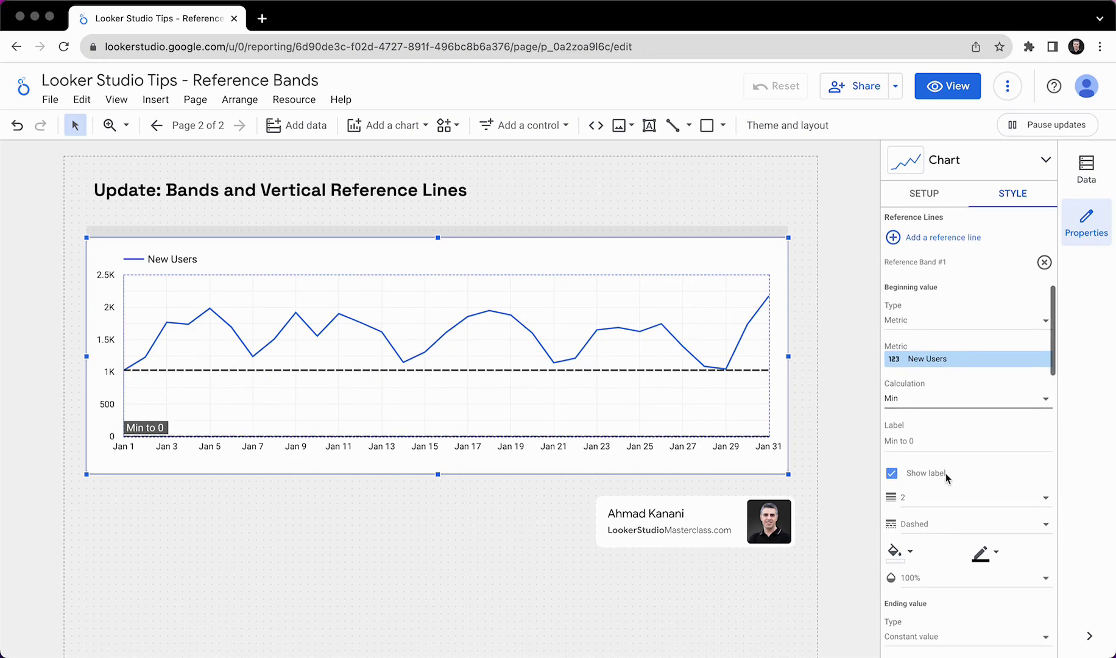
{"action": "scroll", "coordinate": [945, 478], "scroll_direction": "down", "scroll_amount": 5}
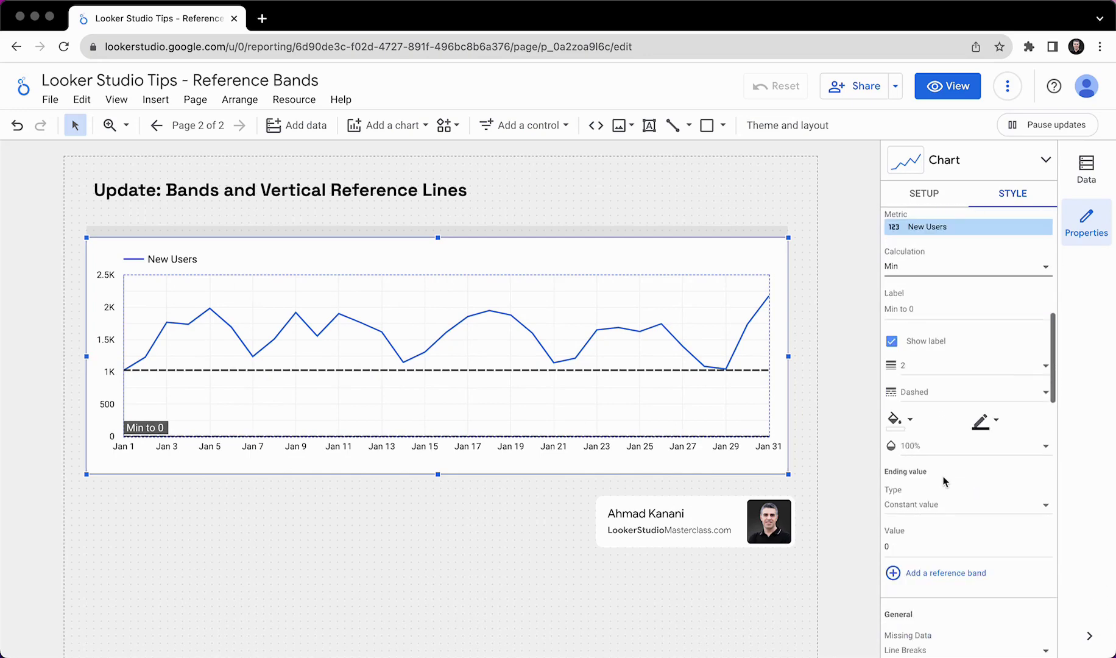
{"action": "left_click", "coordinate": [932, 504]}
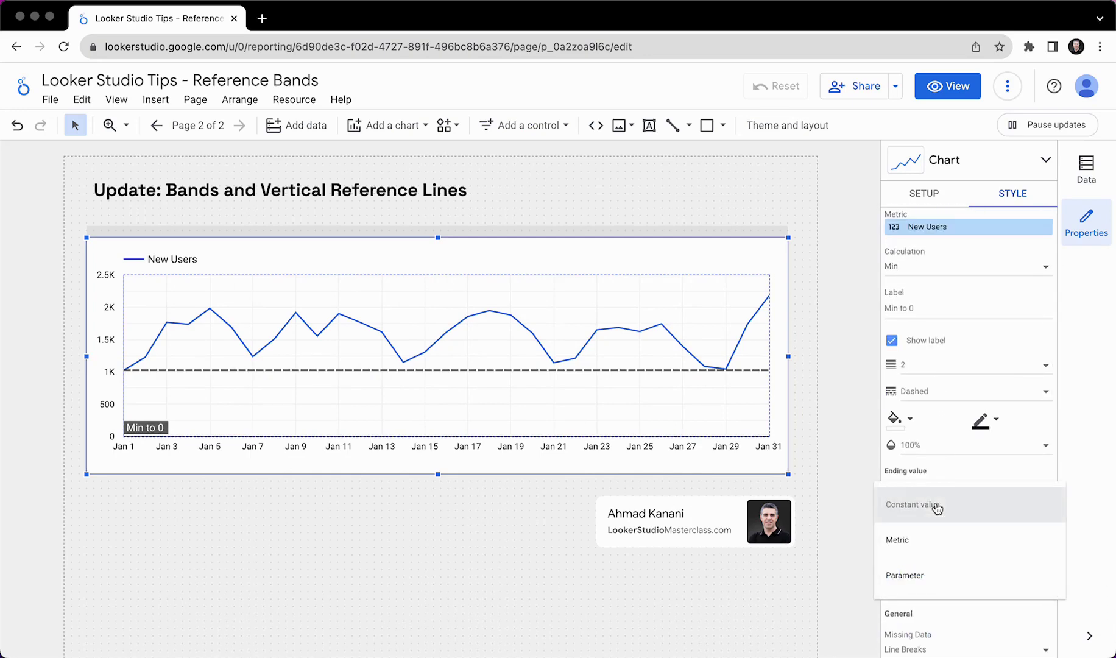
Step: Set the band's ending value to the Max of the New Users metric
{"action": "left_click", "coordinate": [929, 550]}
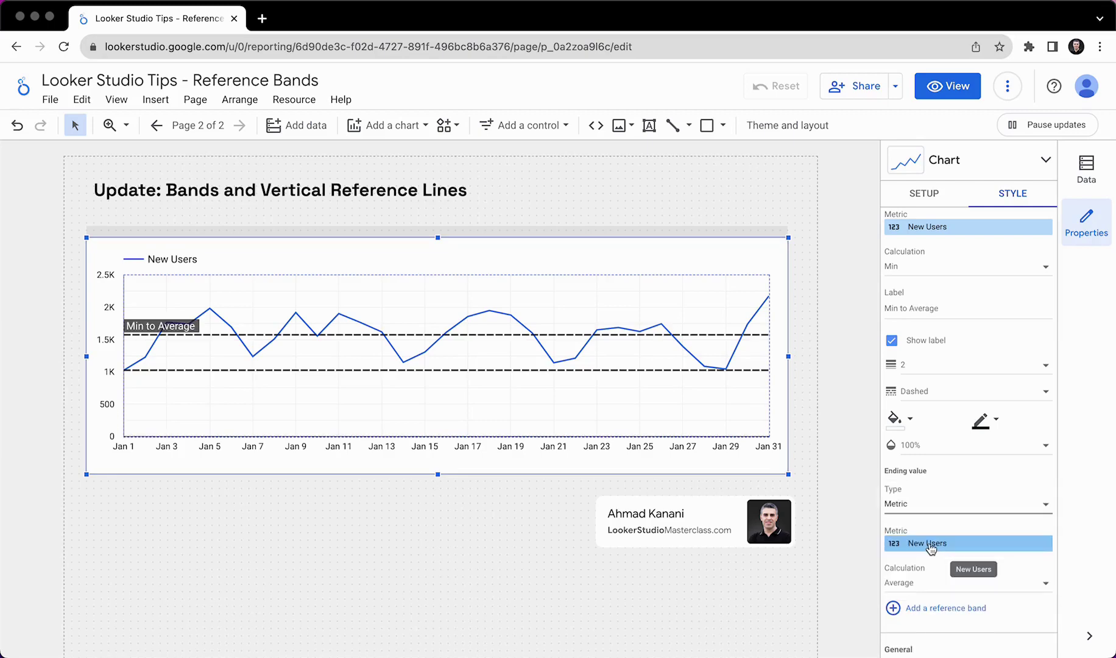
{"action": "left_click", "coordinate": [932, 585]}
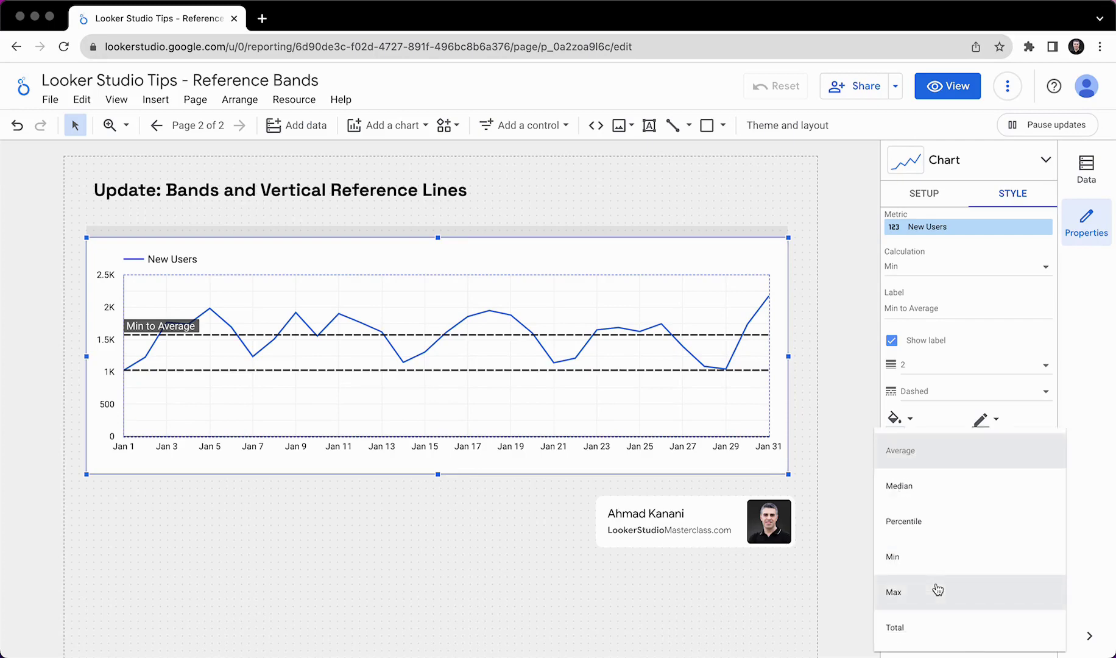
{"action": "left_click", "coordinate": [926, 595]}
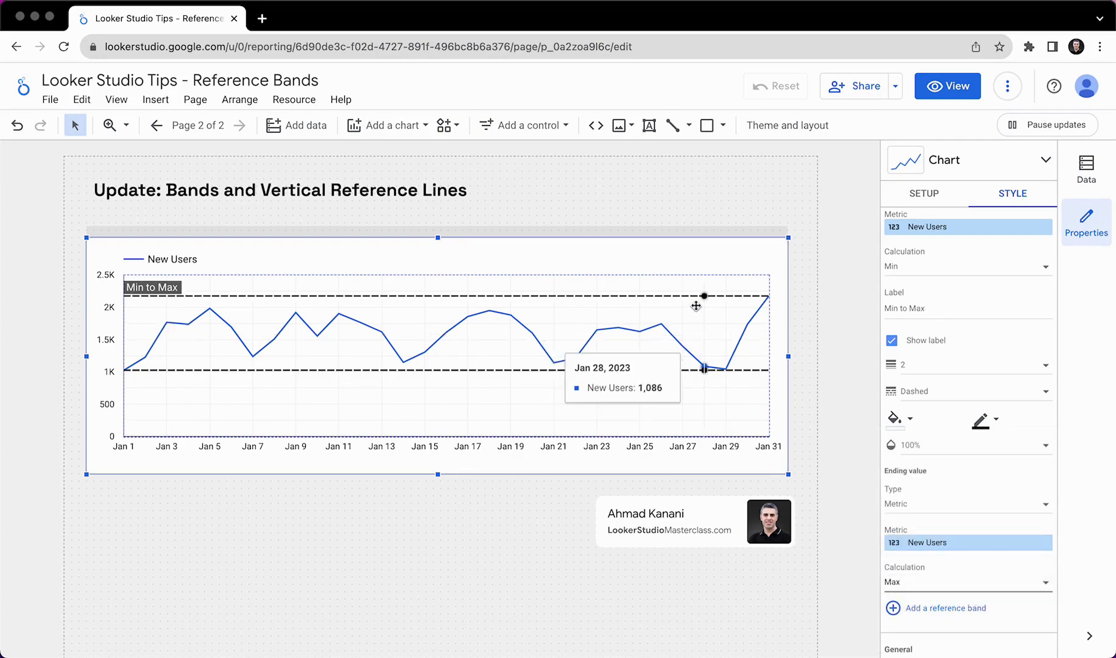
Step: Make the Min to Max band's border lines transparent and fill it light cyan
{"action": "left_click", "coordinate": [982, 422]}
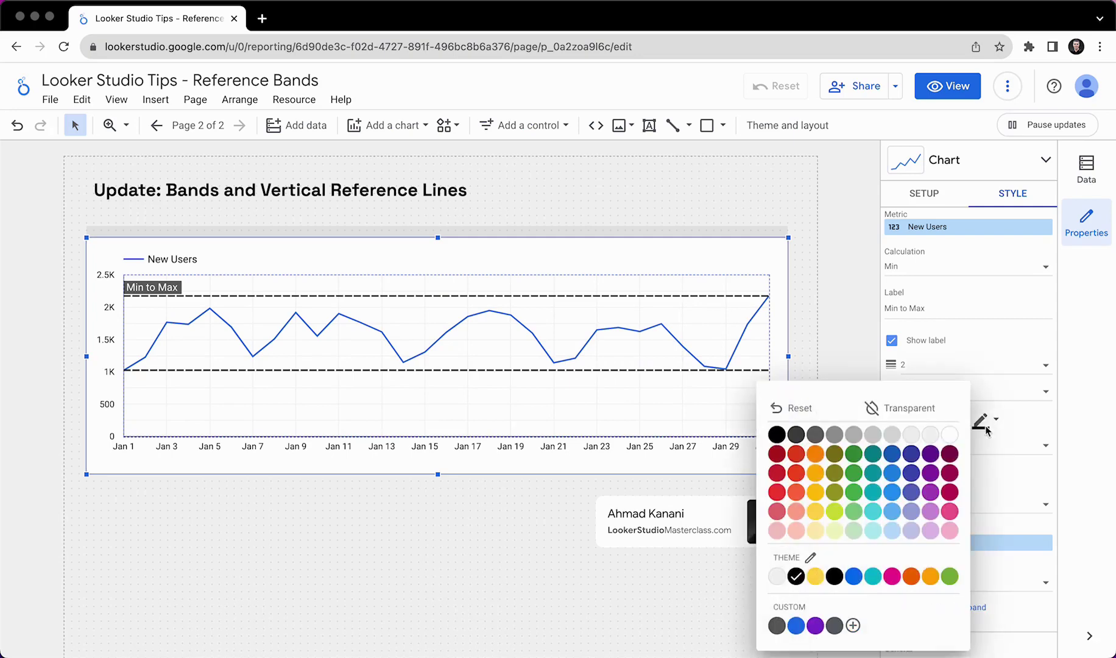
{"action": "left_click", "coordinate": [927, 416]}
{"action": "left_click", "coordinate": [894, 419]}
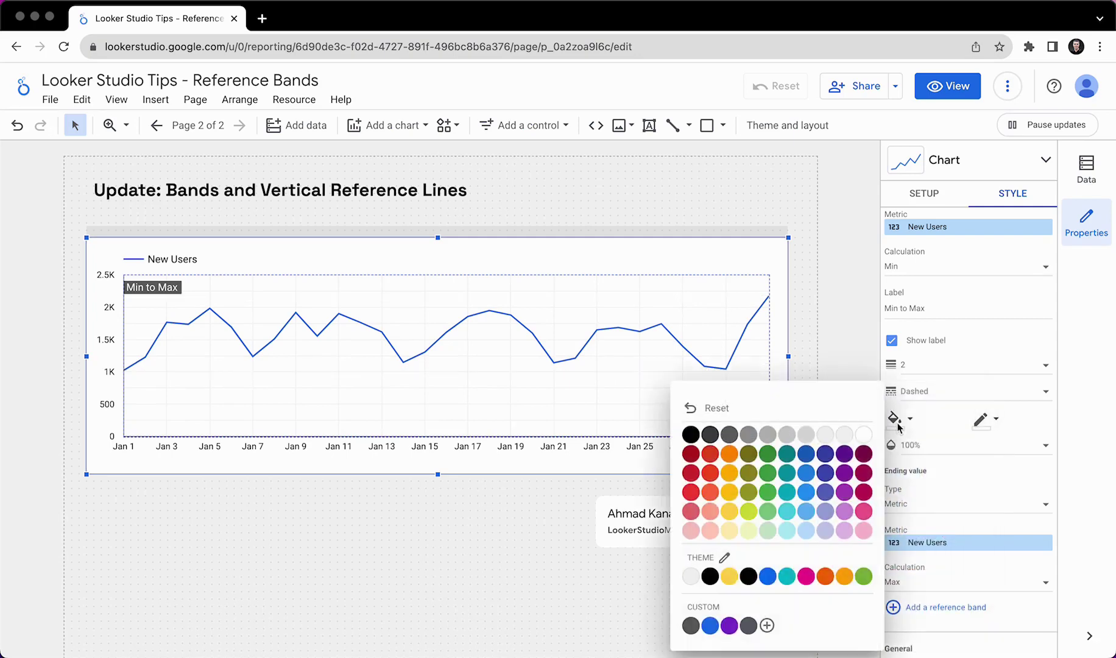
{"action": "left_click", "coordinate": [790, 532]}
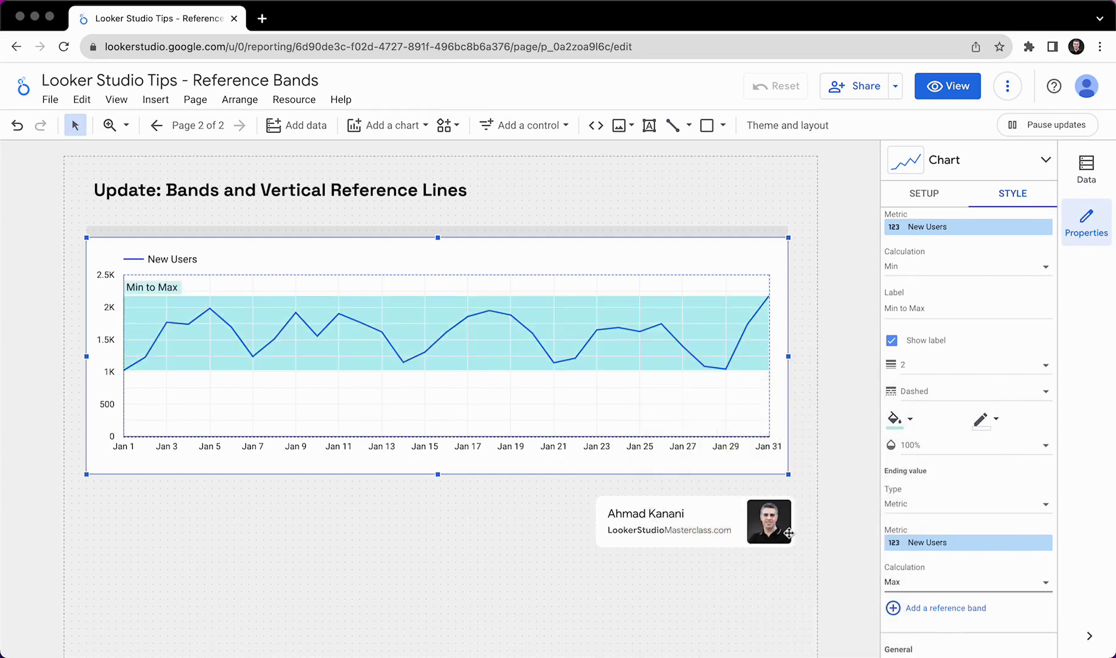
{"action": "scroll", "coordinate": [985, 393], "scroll_direction": "down", "scroll_amount": 10}
{"action": "scroll", "coordinate": [985, 393], "scroll_direction": "up", "scroll_amount": 2}
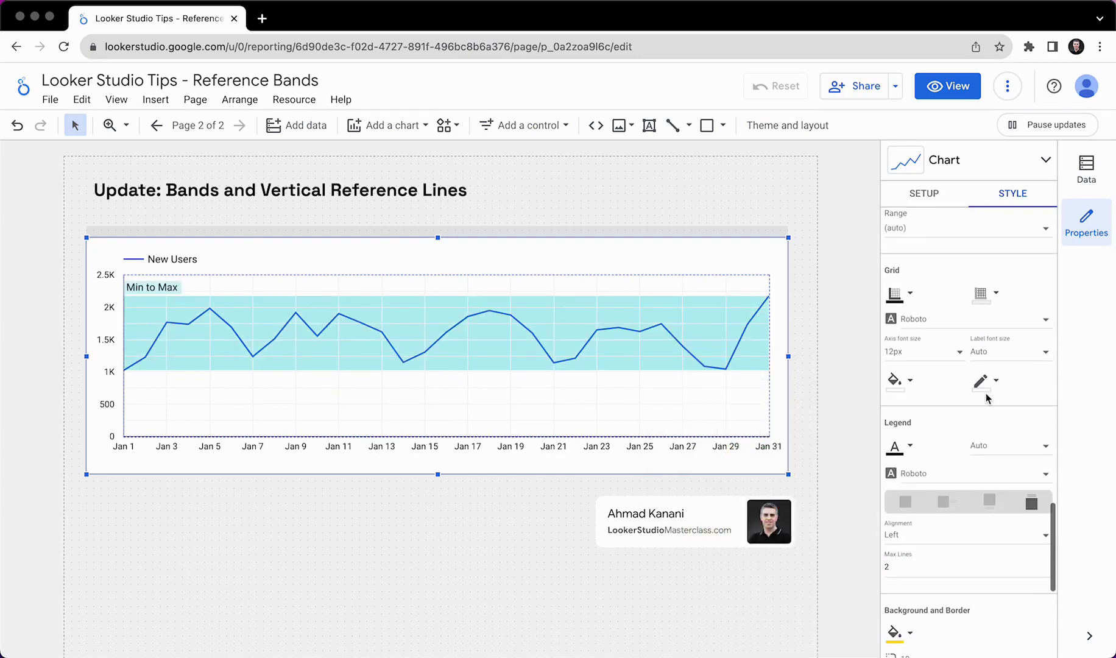
{"action": "left_click", "coordinate": [982, 301]}
{"action": "scroll", "coordinate": [982, 301], "scroll_direction": "up", "scroll_amount": 5}
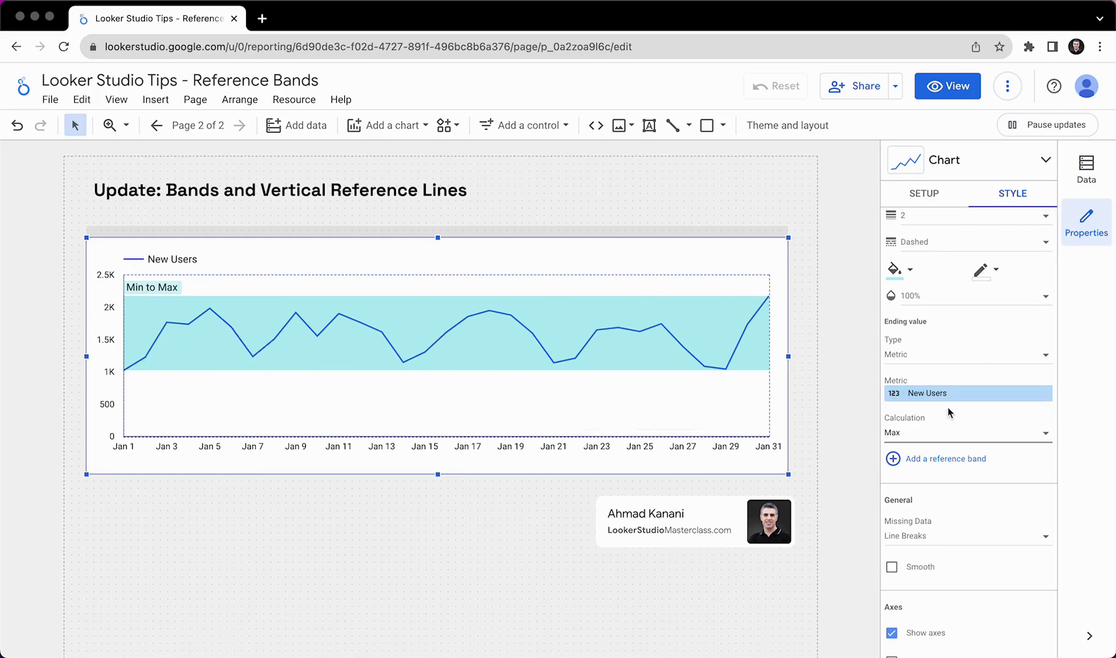
{"action": "scroll", "coordinate": [948, 413], "scroll_direction": "up", "scroll_amount": 2}
{"action": "scroll", "coordinate": [948, 412], "scroll_direction": "up", "scroll_amount": 2}
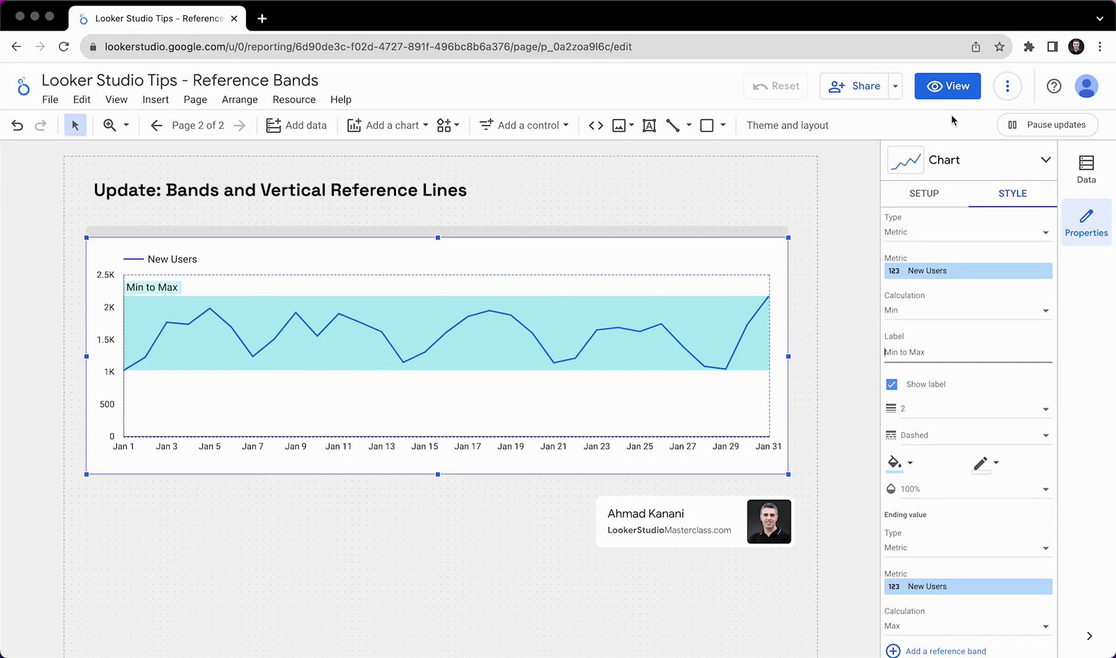
Step: Switch the report to view mode to preview the New Users chart
{"action": "left_click", "coordinate": [950, 93]}
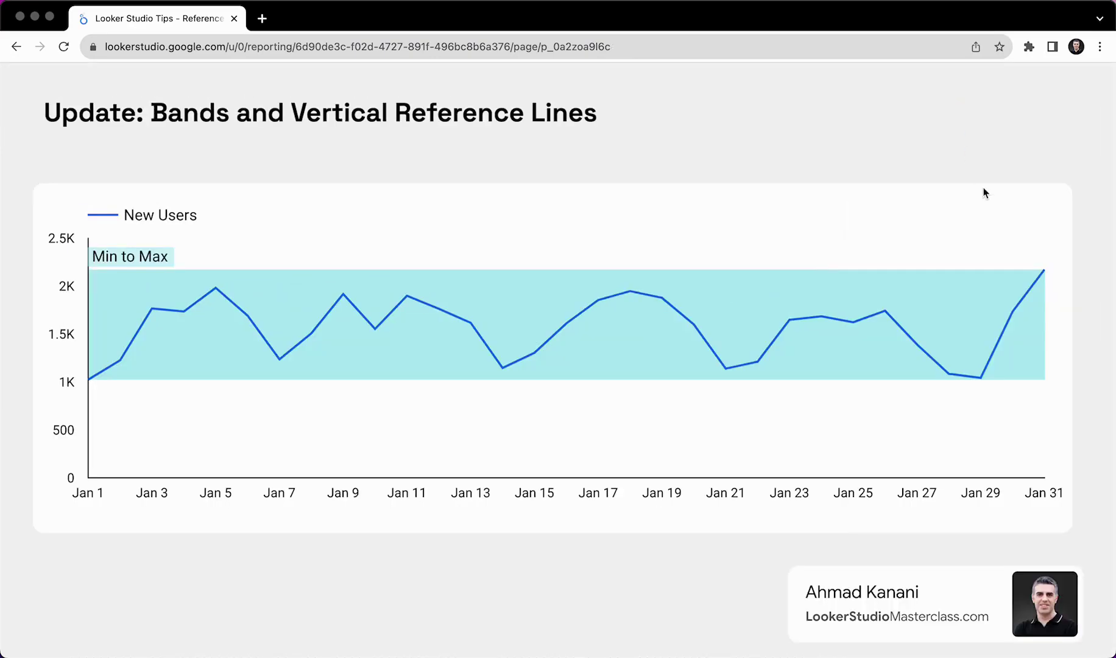